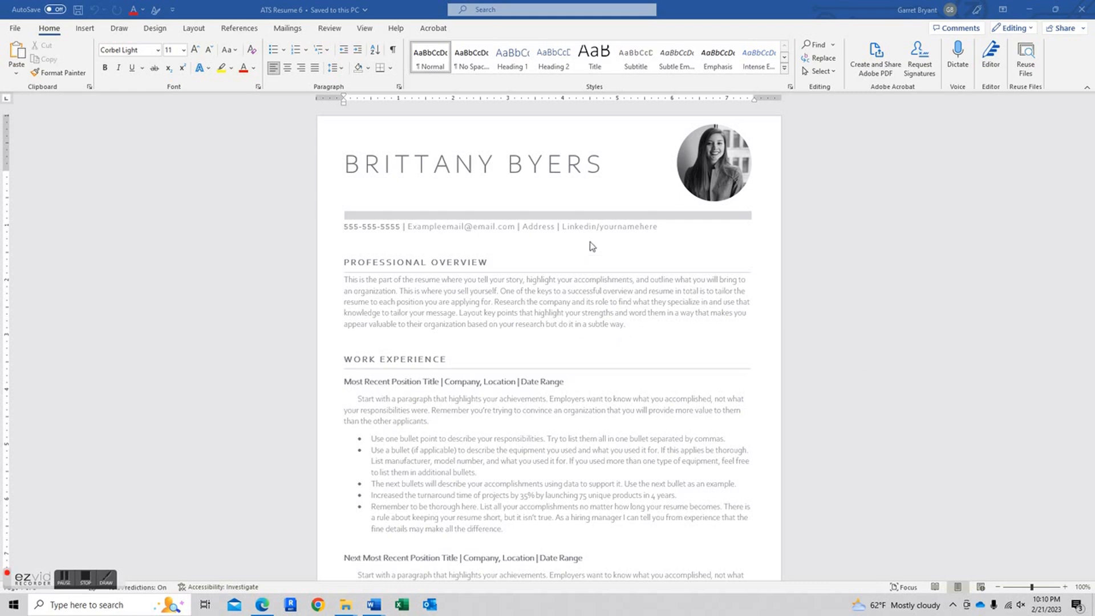
# - Select the round sample headshot at the top right beside the name
pyautogui.click(724, 160)
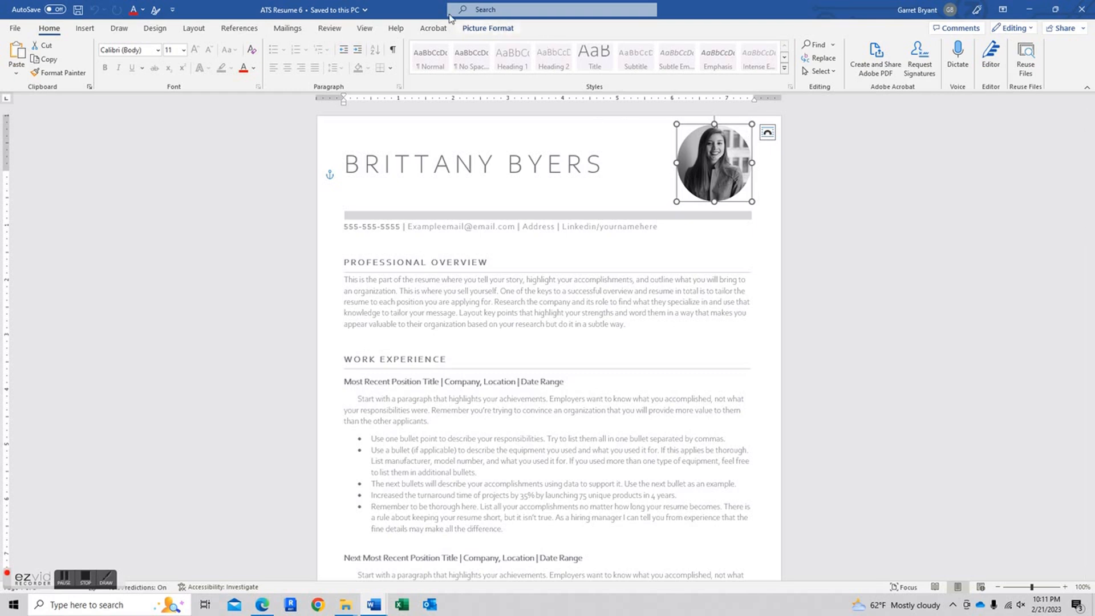
# - Show the Picture Format tools to check the sample headshot's 1.41 by 1.37 inch size
pyautogui.click(494, 29)
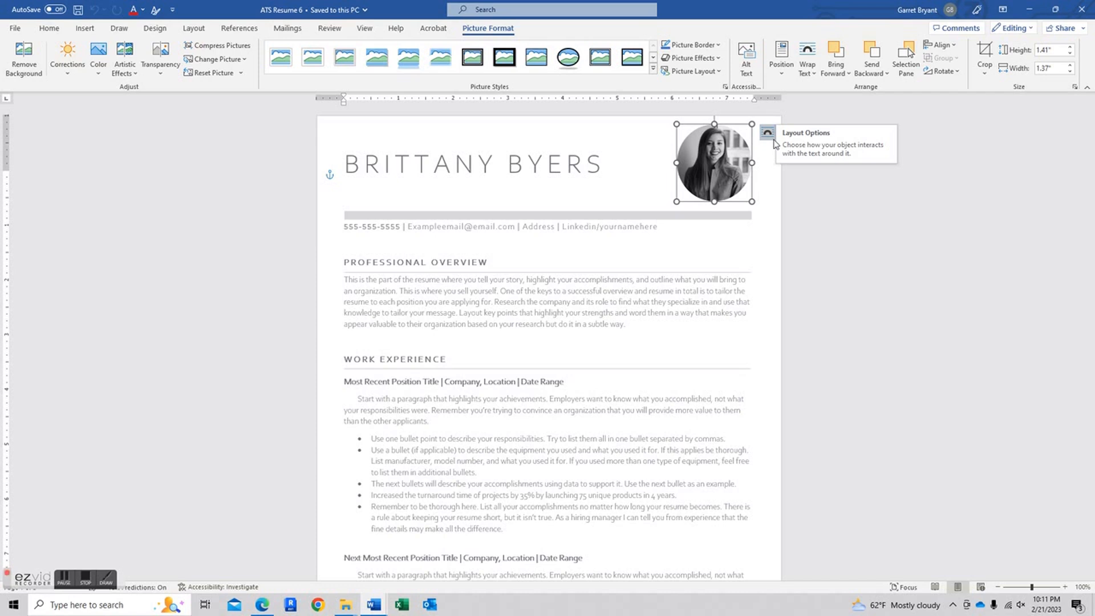
# - Insert the portrait JPG from the Desktop's Garret folder into the resume
pyautogui.click(85, 28)
pyautogui.click(131, 57)
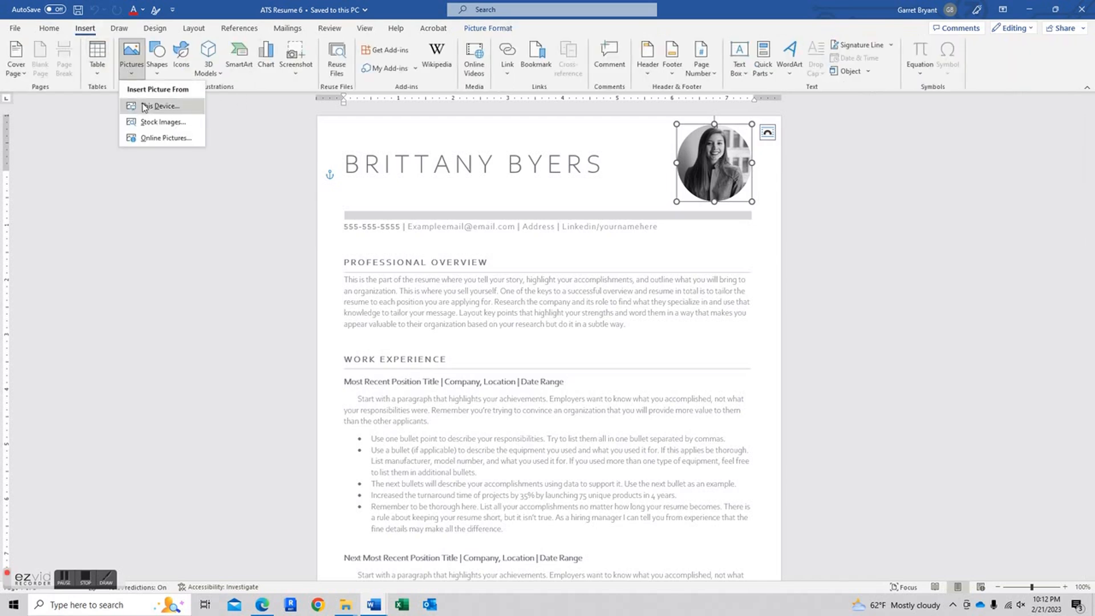
pyautogui.click(154, 105)
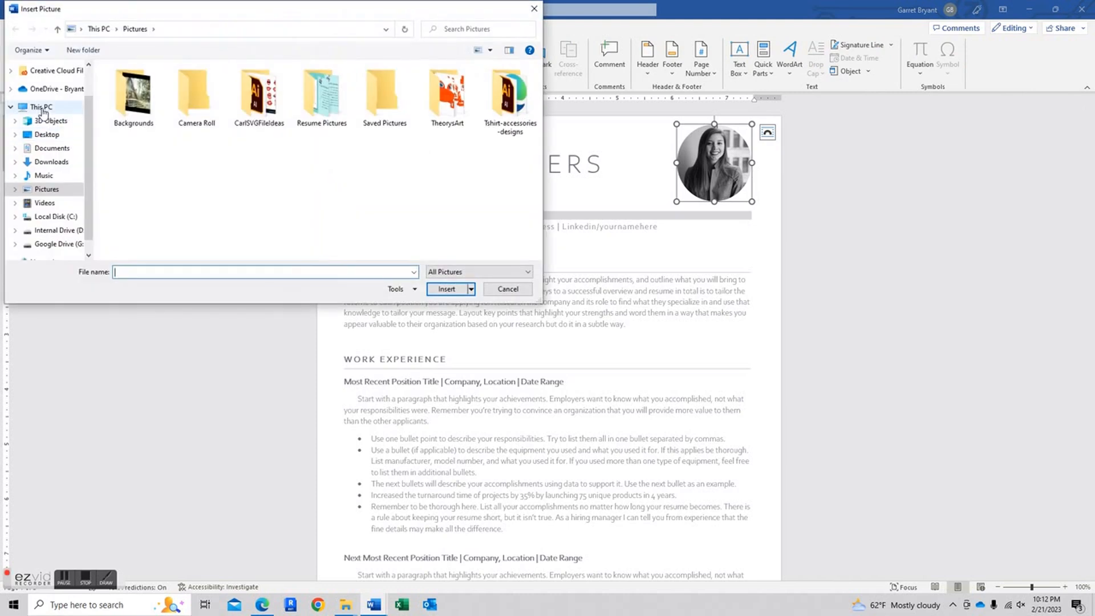
pyautogui.click(46, 134)
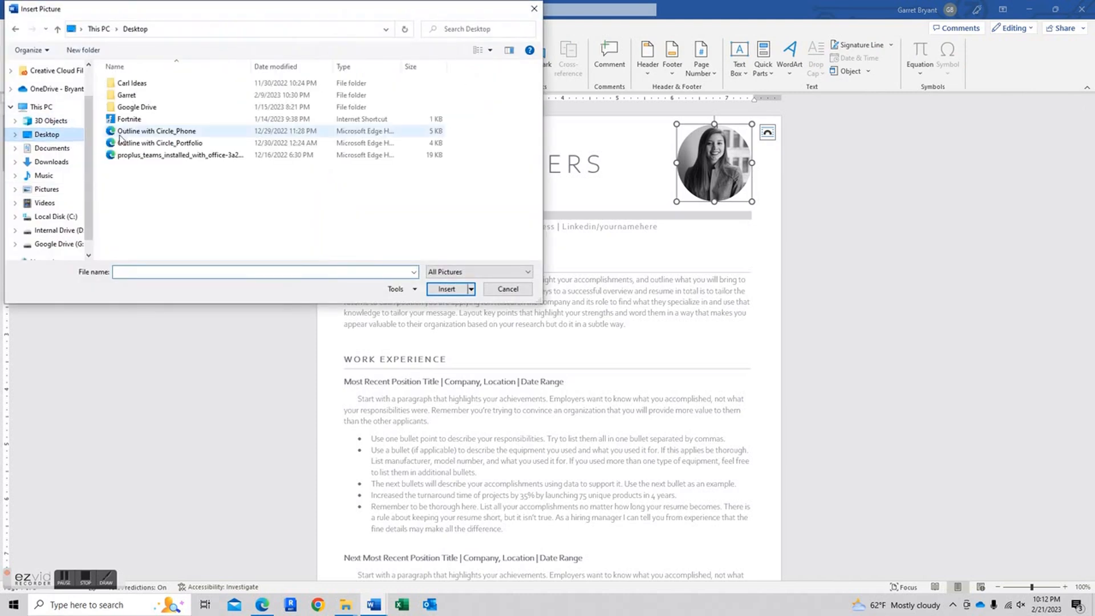
pyautogui.doubleClick(129, 96)
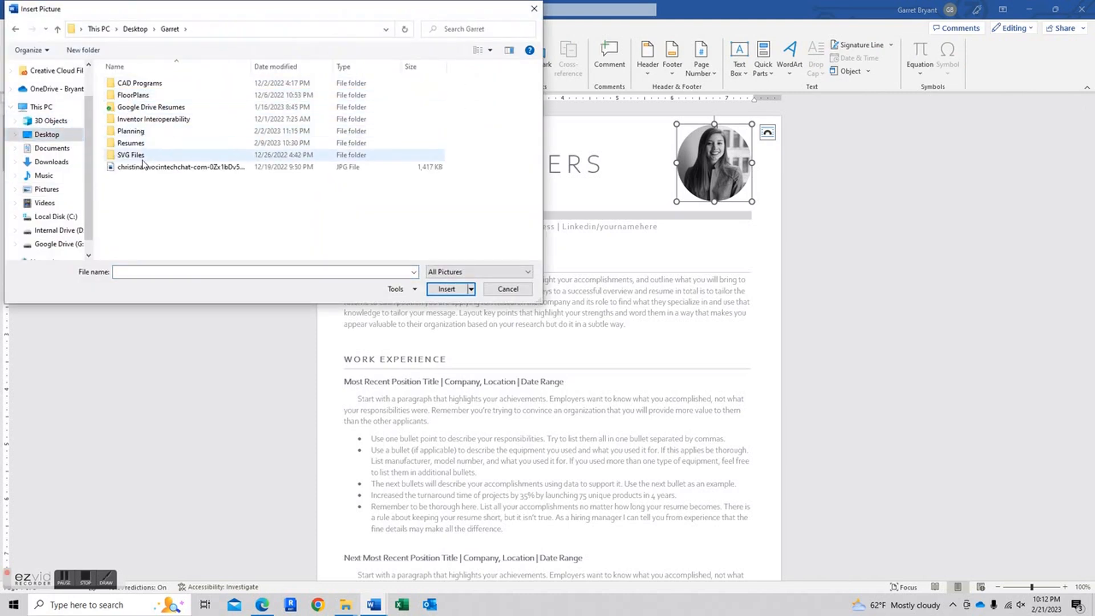
pyautogui.doubleClick(143, 167)
pyautogui.scroll(-2, 480, 288)
pyautogui.scroll(-8, 481, 288)
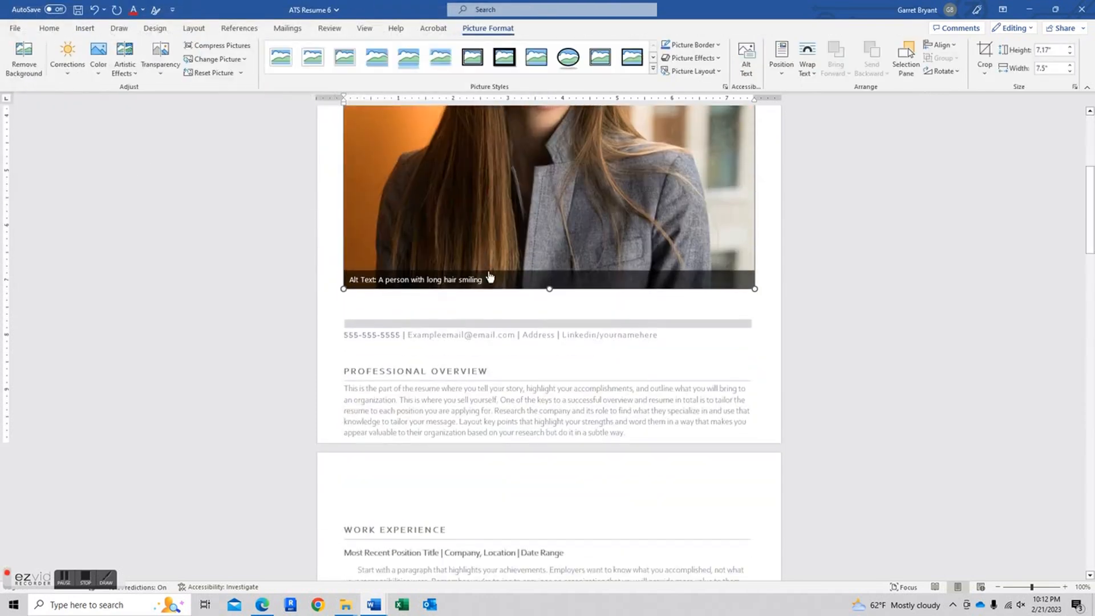
pyautogui.scroll(10, 510, 342)
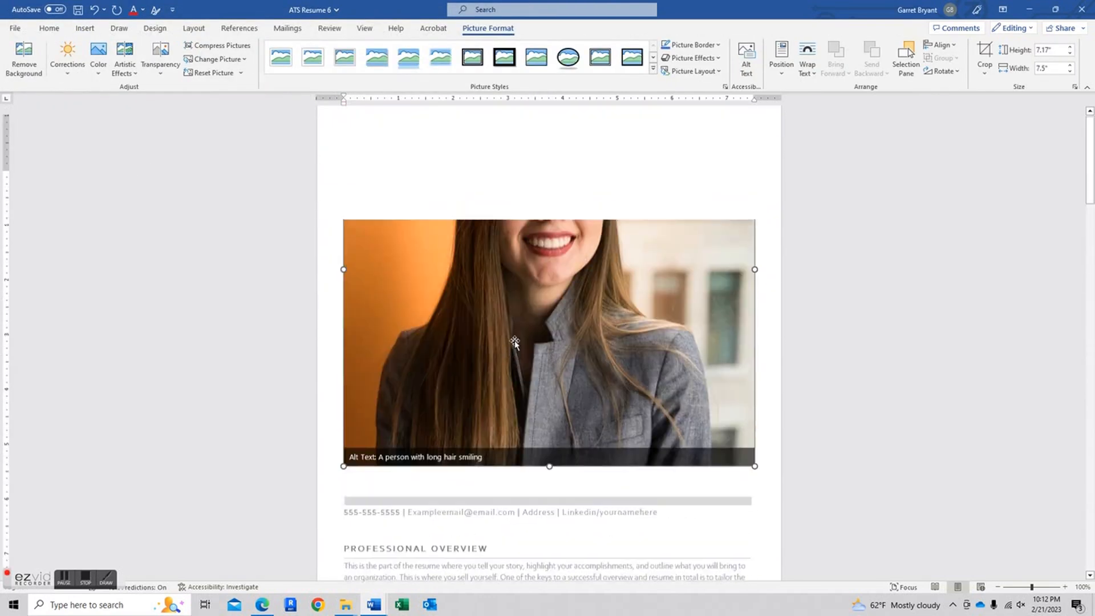
# - Set the new photo's wrapping to In Front of Text and shift it slightly up
pyautogui.click(770, 180)
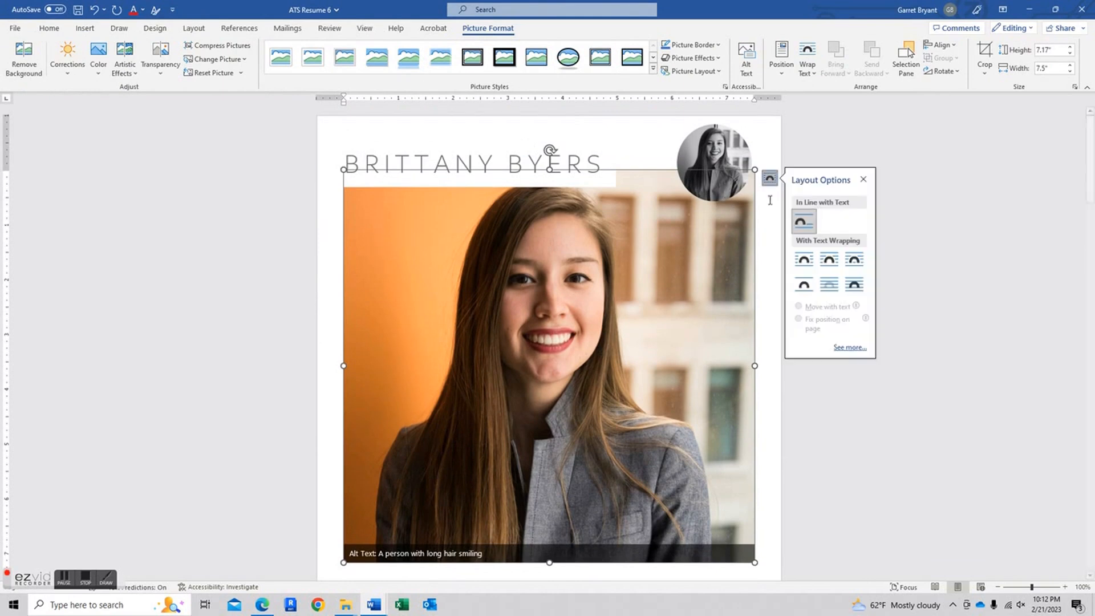
pyautogui.click(854, 285)
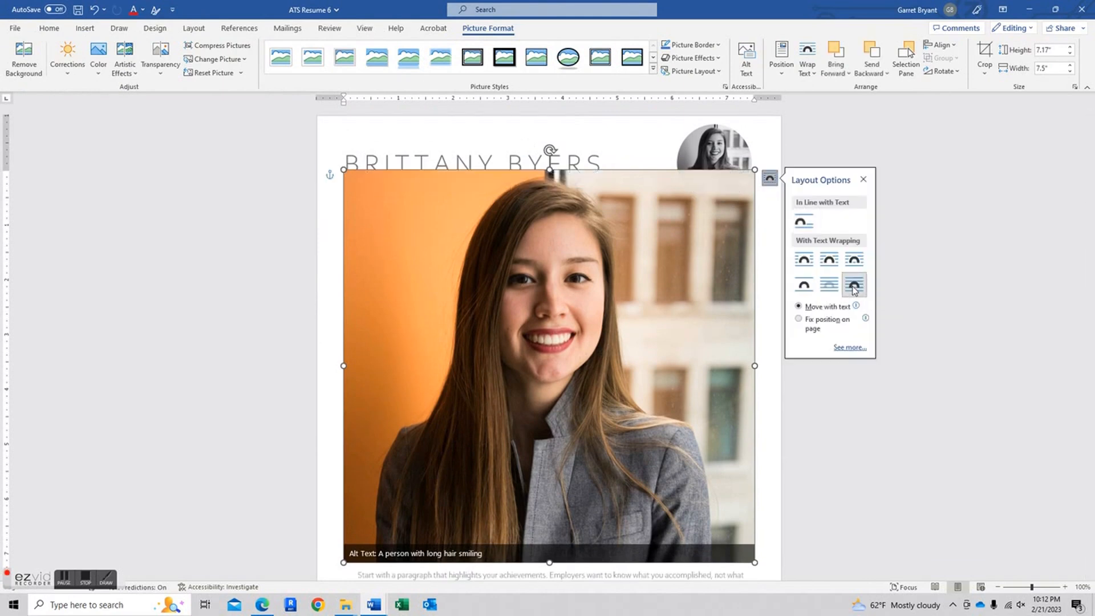
pyautogui.scroll(-5, 697, 335)
pyautogui.scroll(5, 510, 370)
pyautogui.moveTo(508, 368); pyautogui.dragTo(511, 335)
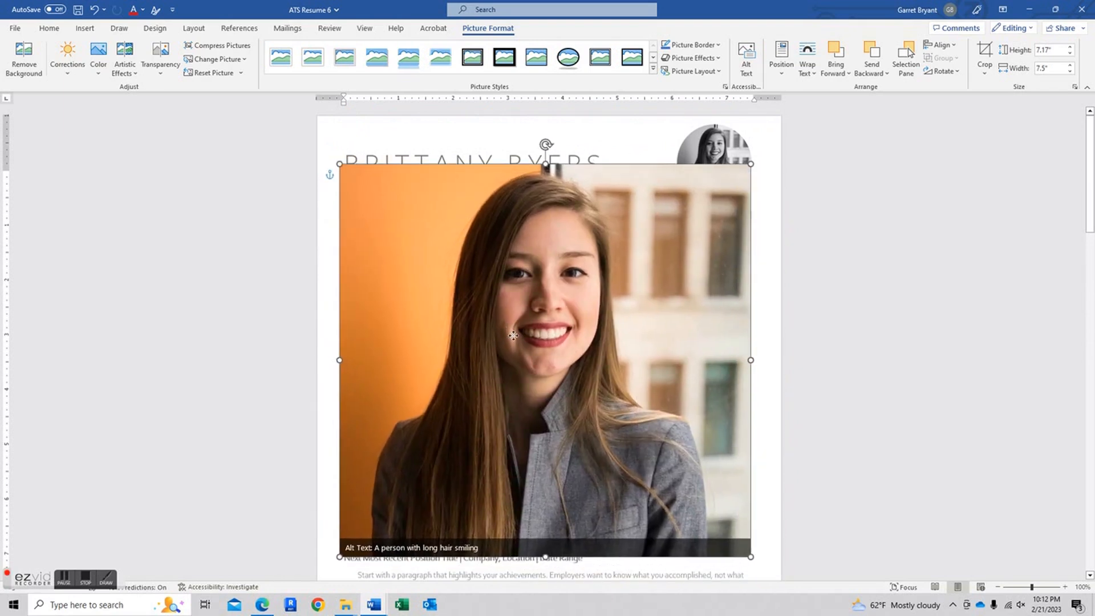
# - Crop the photo to a 1:1 oval circle and set its height to 1.41 inches
pyautogui.click(985, 70)
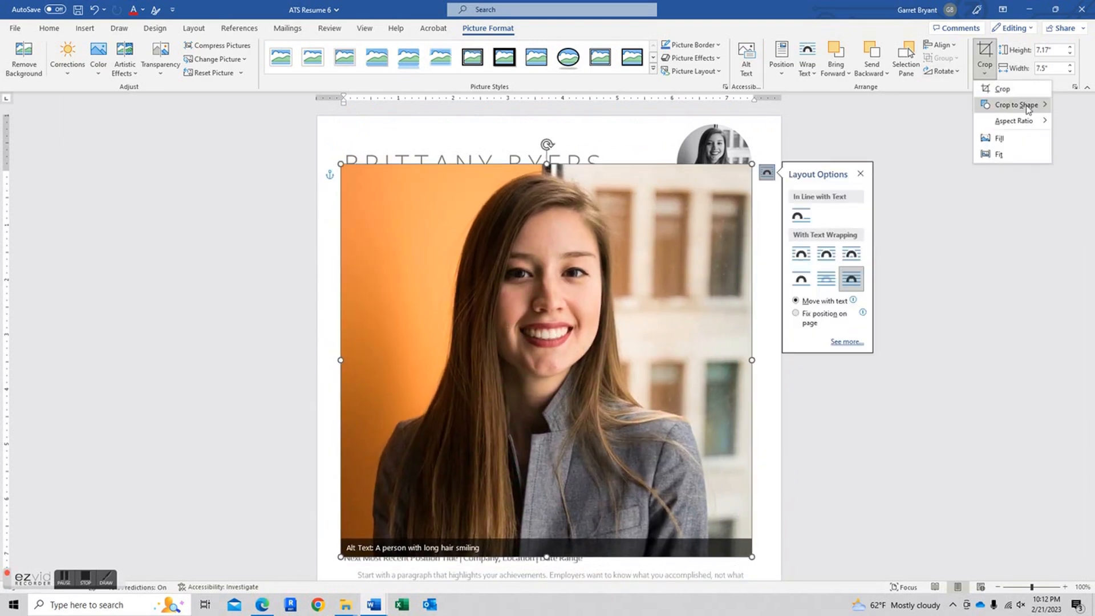
pyautogui.moveTo(1021, 126)
pyautogui.click(948, 143)
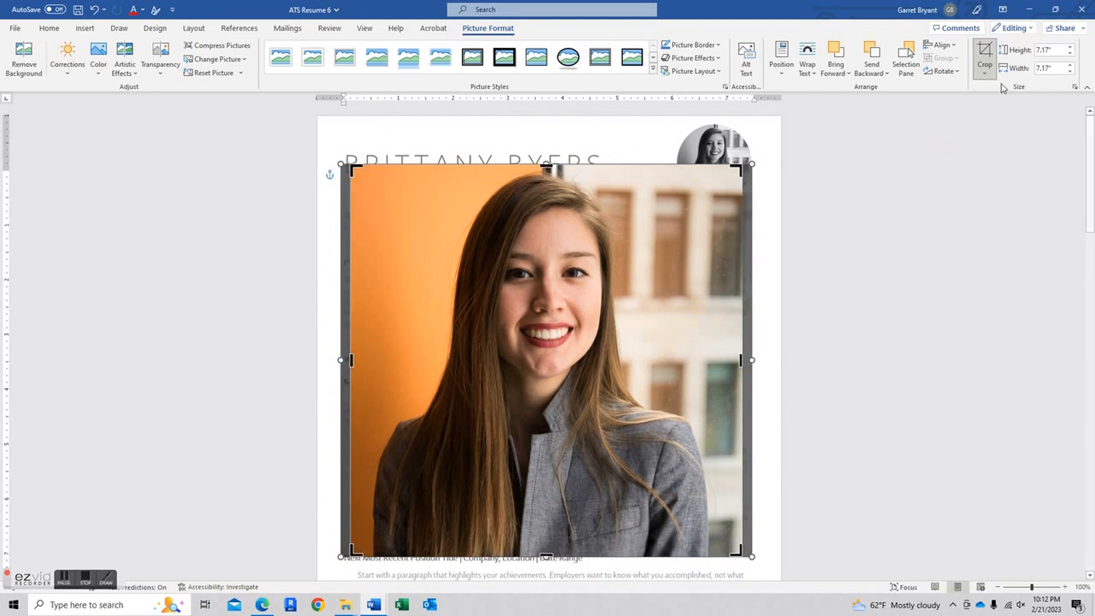
pyautogui.click(985, 69)
pyautogui.moveTo(1007, 108)
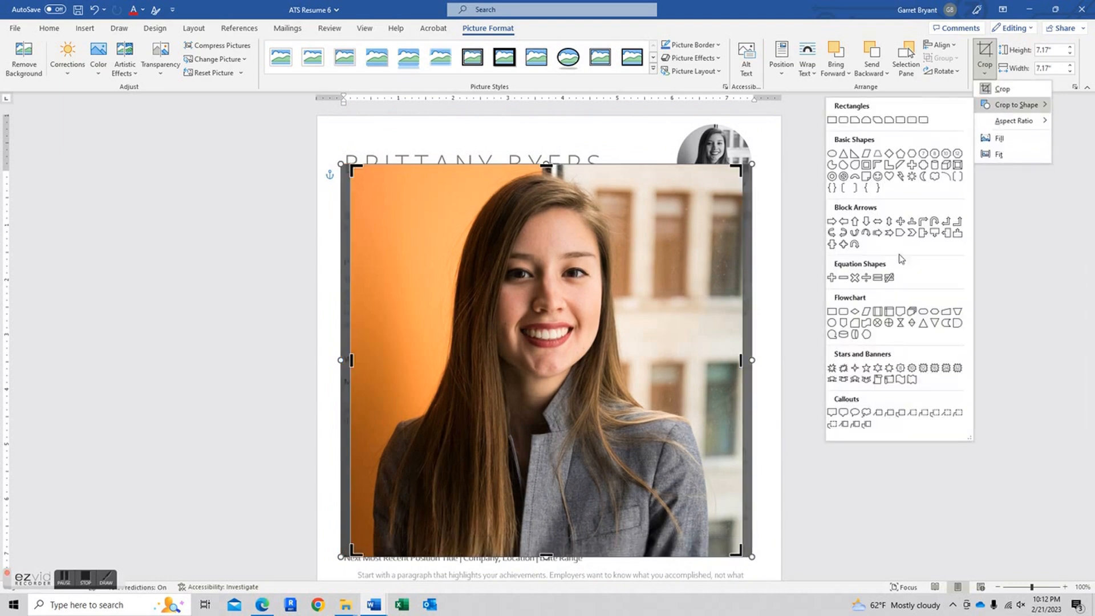
pyautogui.click(833, 323)
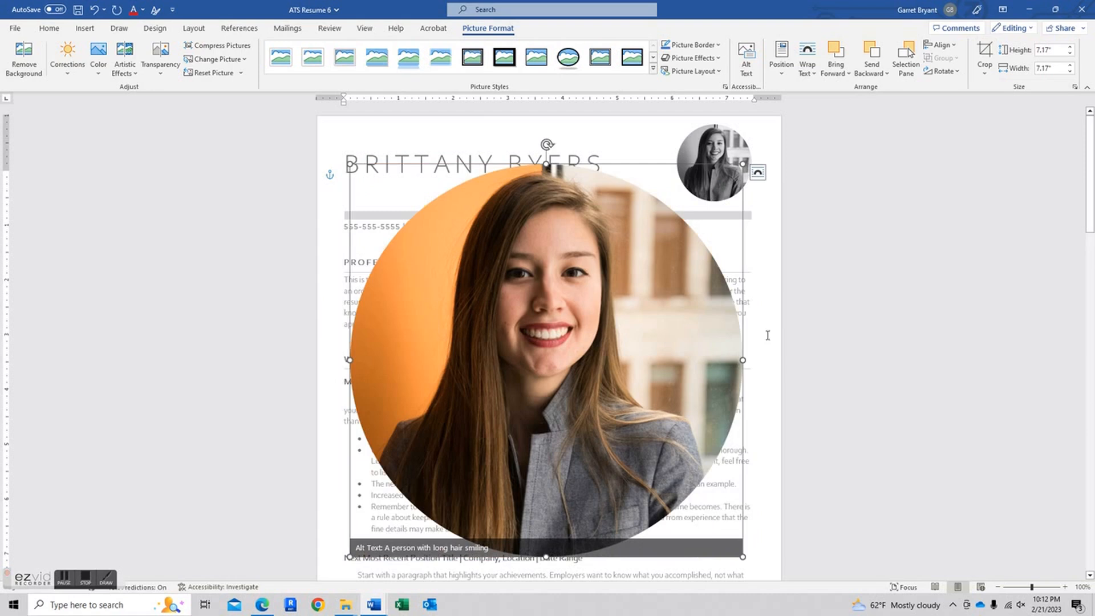
pyautogui.click(1055, 50)
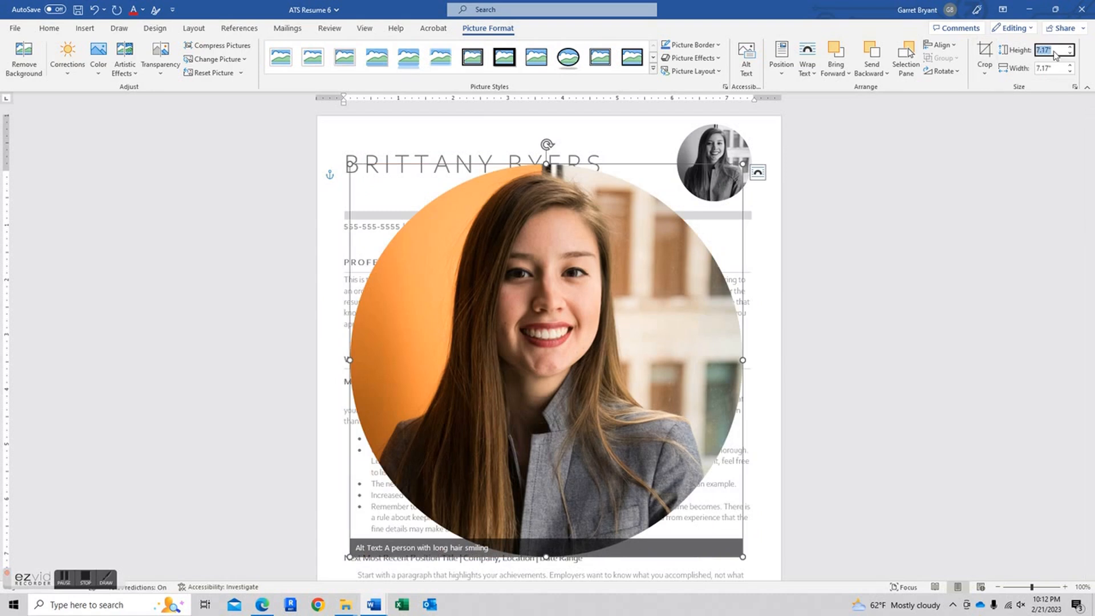
pyautogui.write('1.41')
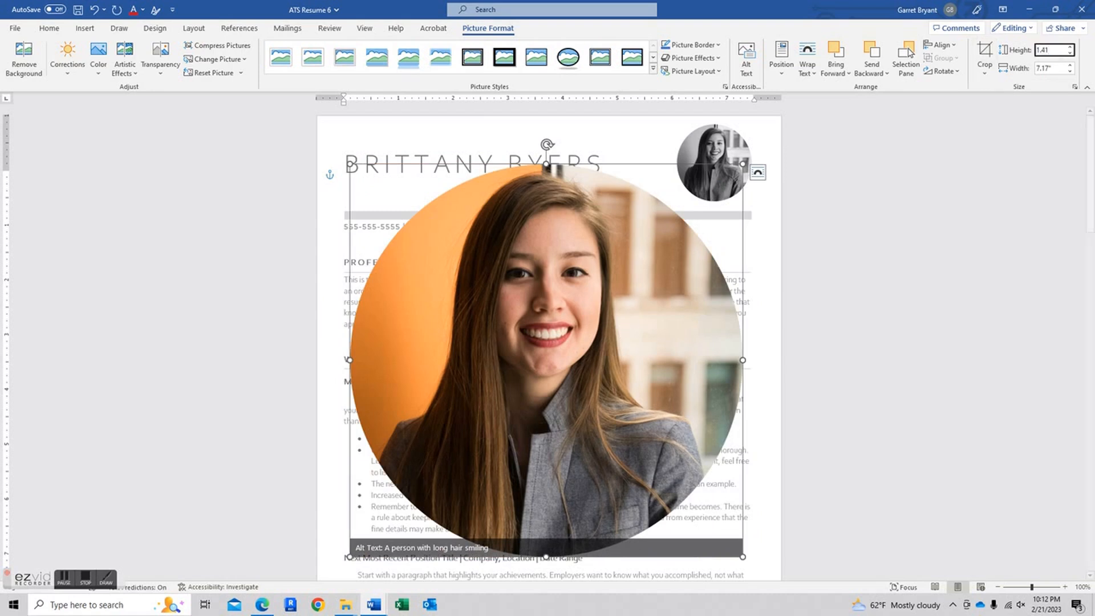
pyautogui.press('Return')
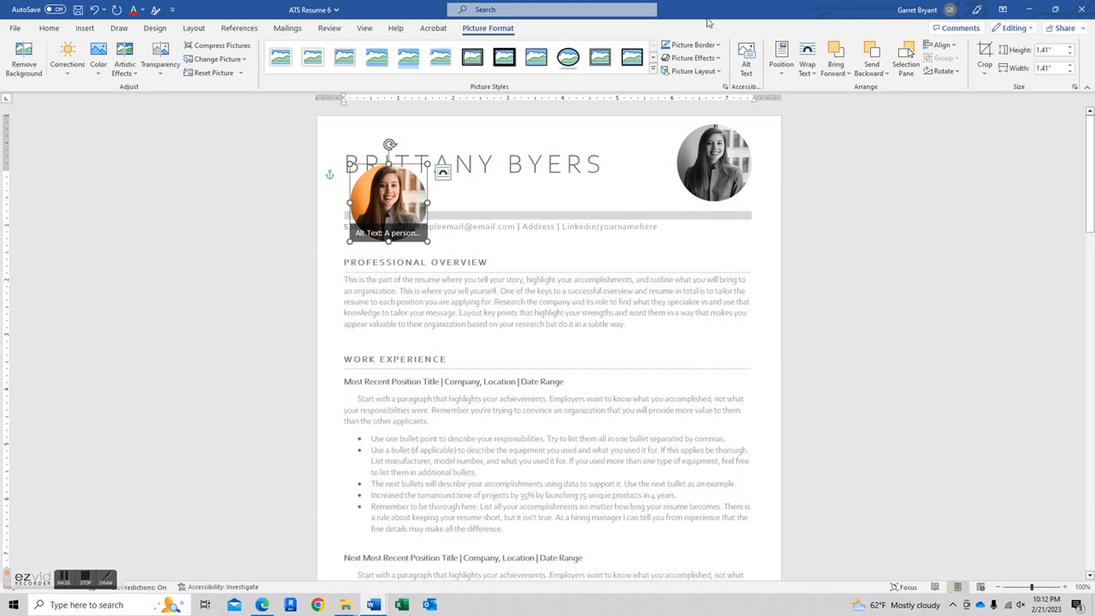
# - Move the round photo over the sample headshot at top right, level with the name
pyautogui.moveTo(410, 200); pyautogui.dragTo(737, 170)
pyautogui.click(725, 130)
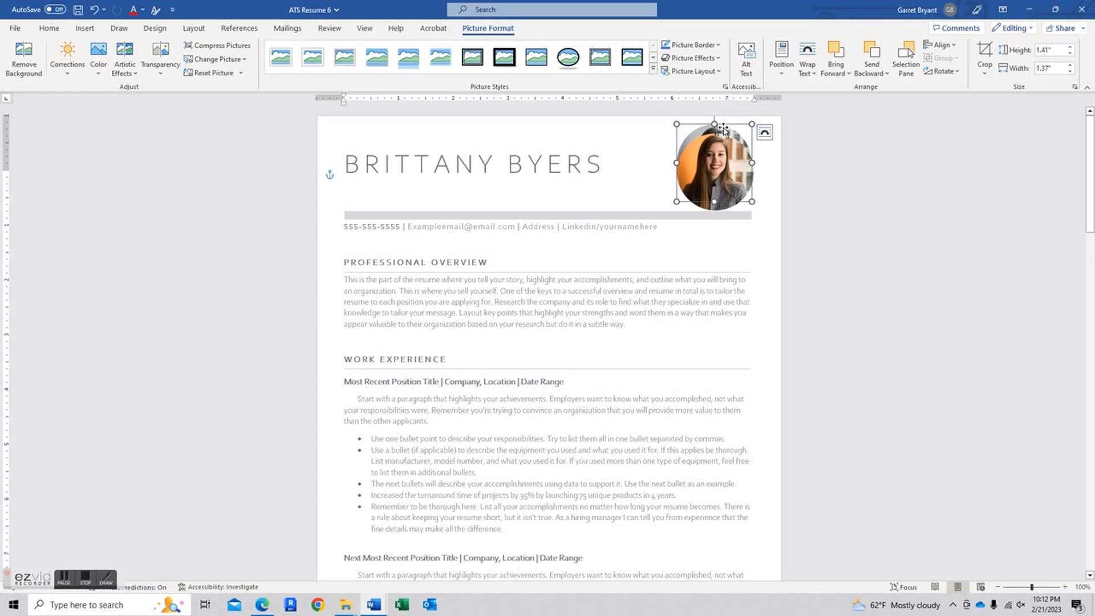
pyautogui.moveTo(717, 155); pyautogui.dragTo(719, 144)
pyautogui.click(836, 204)
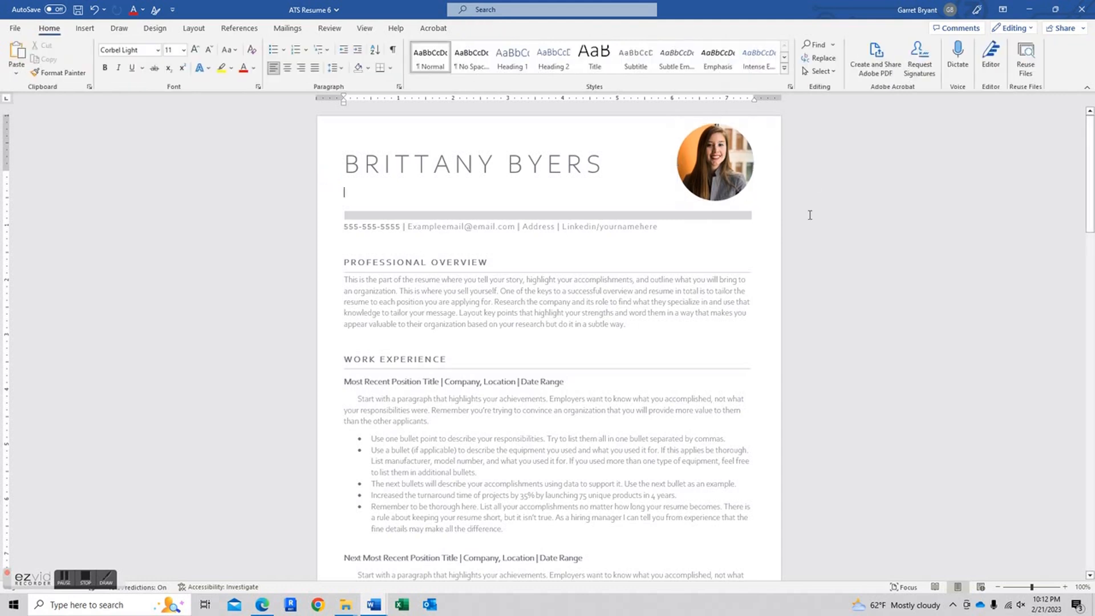
pyautogui.click(717, 164)
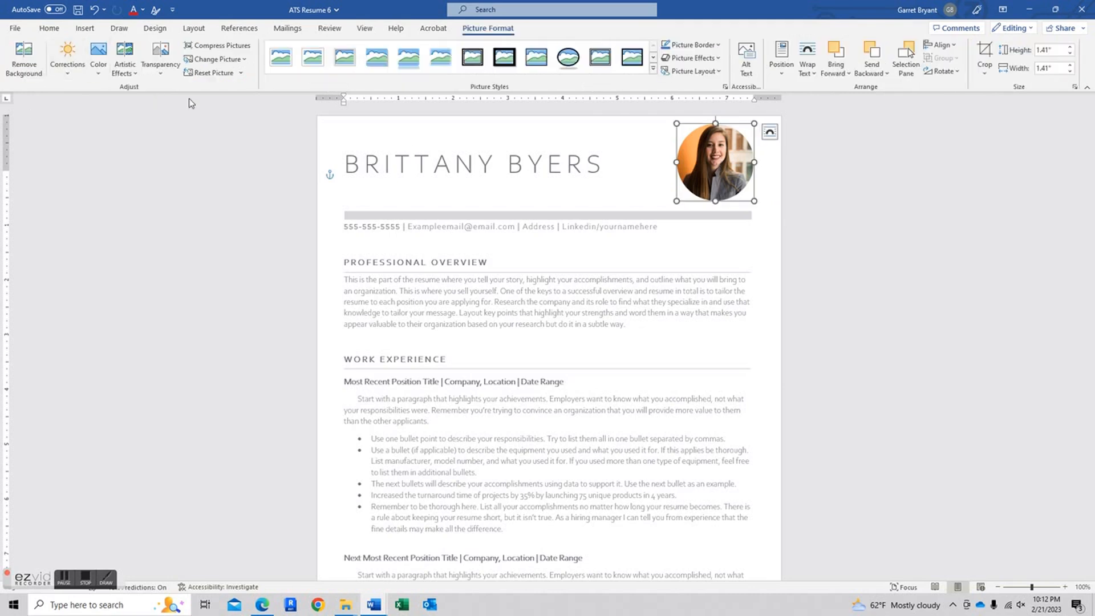
# - Apply the Saturation 0% colour preset to make the round headshot grayscale
pyautogui.click(98, 70)
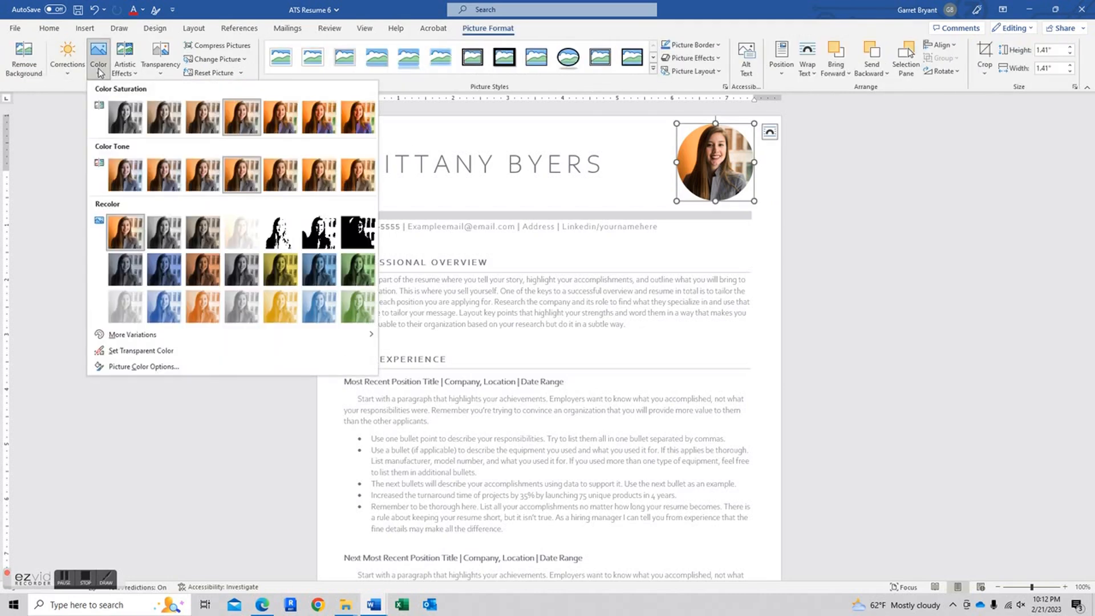
pyautogui.click(124, 117)
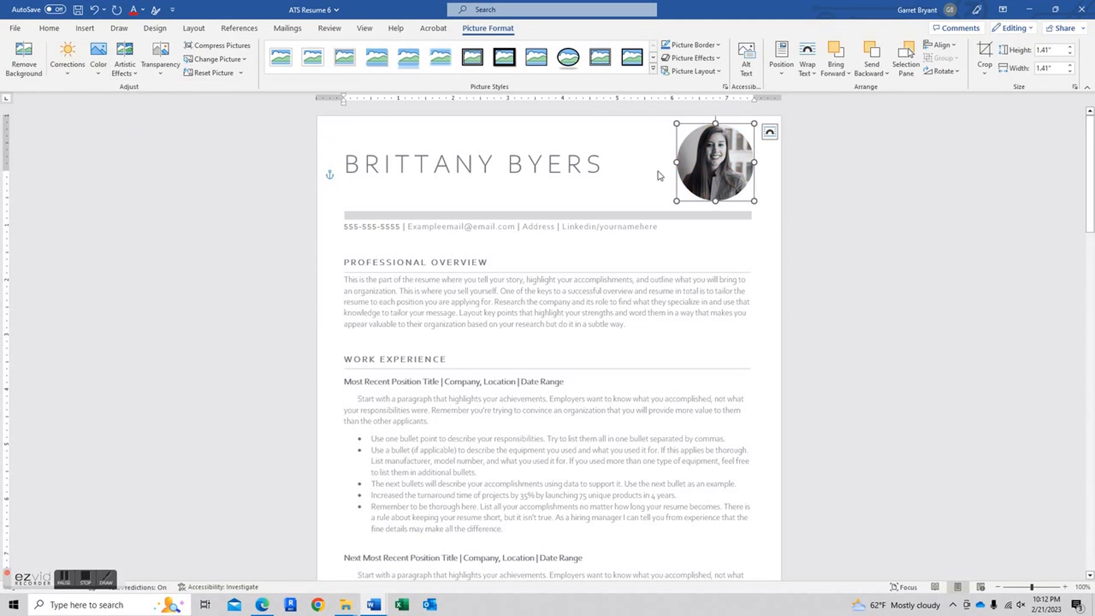
pyautogui.click(901, 219)
pyautogui.click(724, 171)
pyautogui.click(98, 57)
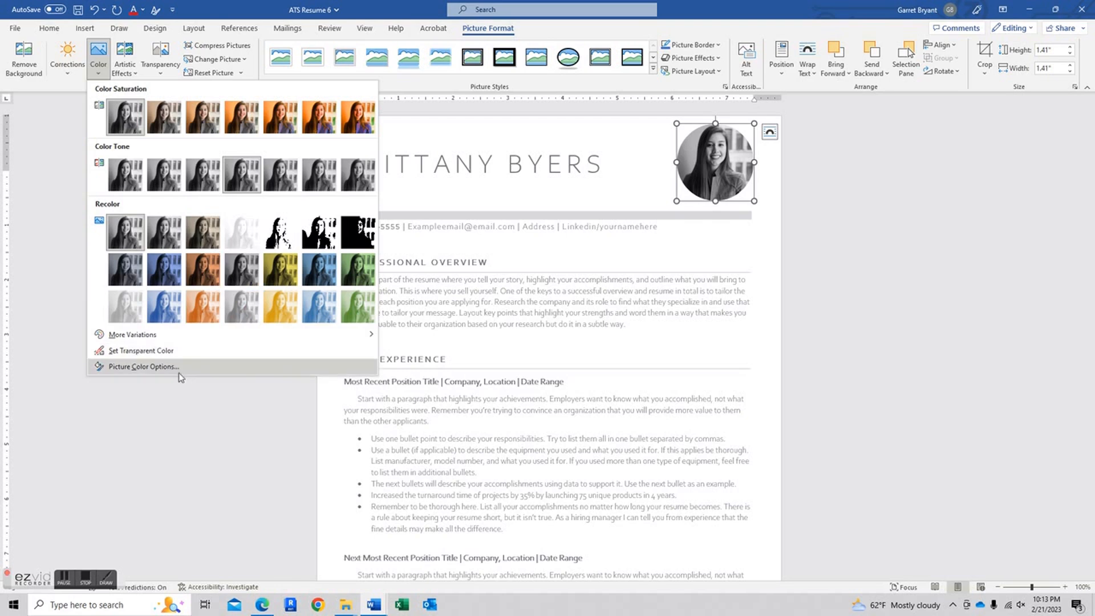
pyautogui.click(883, 220)
pyautogui.click(882, 220)
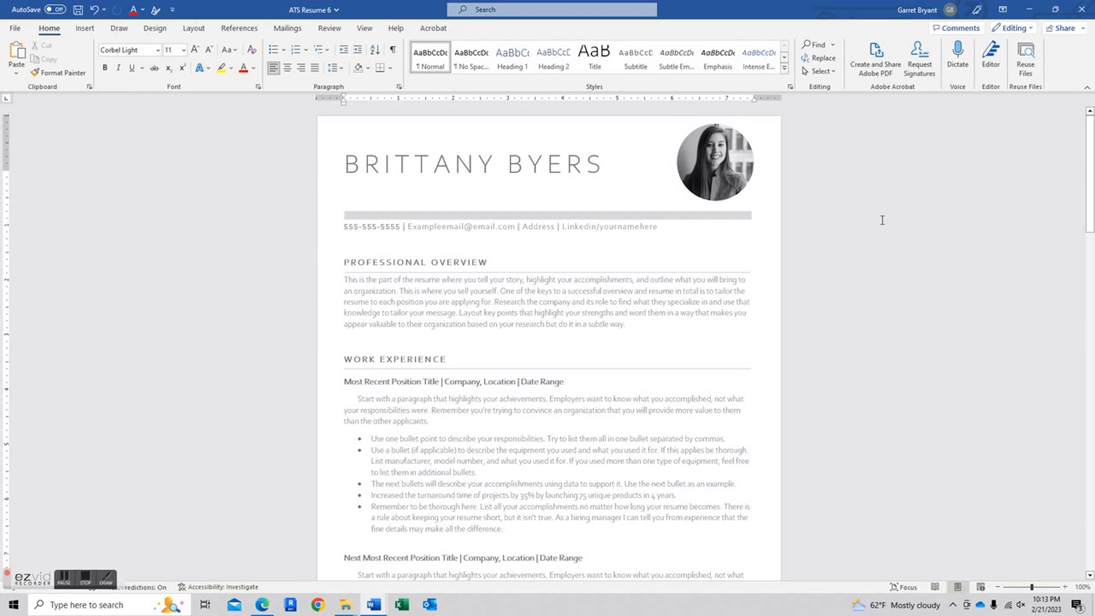
pyautogui.click(749, 165)
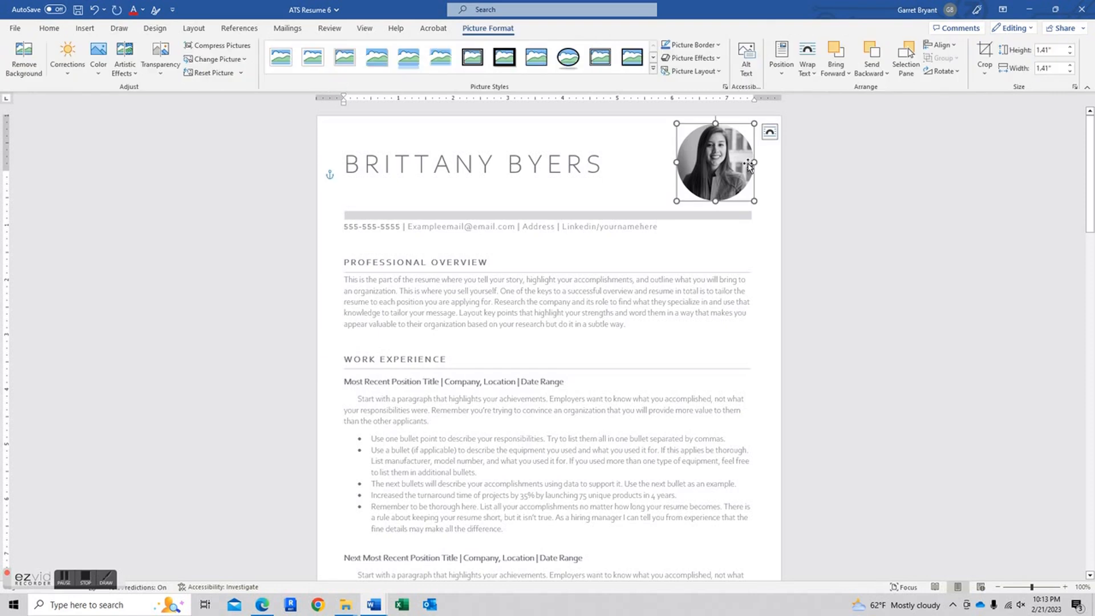
# - Give the circular headshot a dark grey outline with a 1 pt weight
pyautogui.click(707, 47)
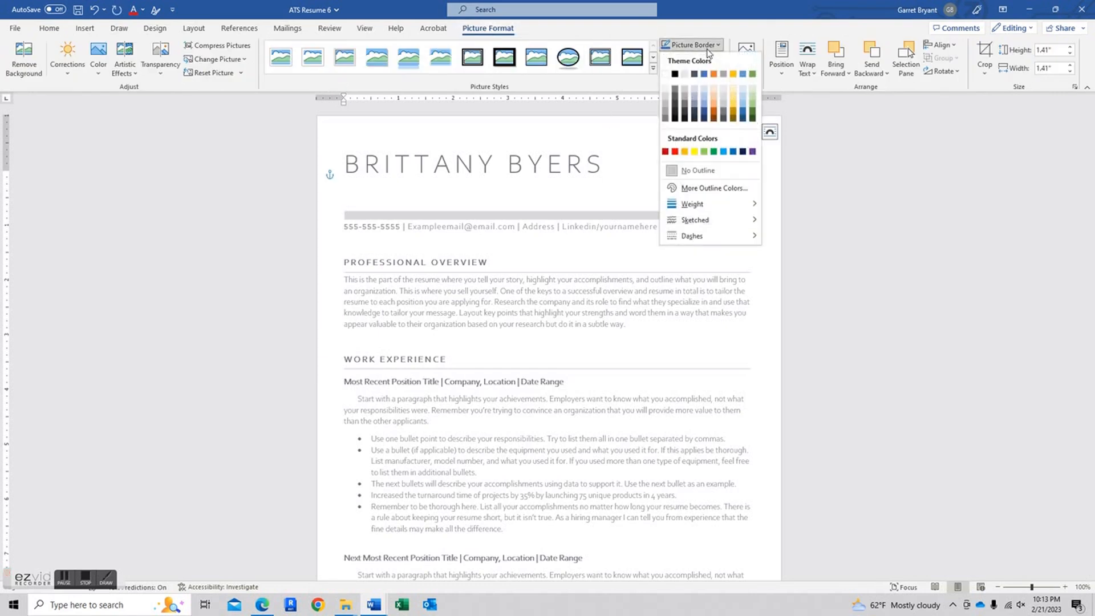
pyautogui.click(676, 112)
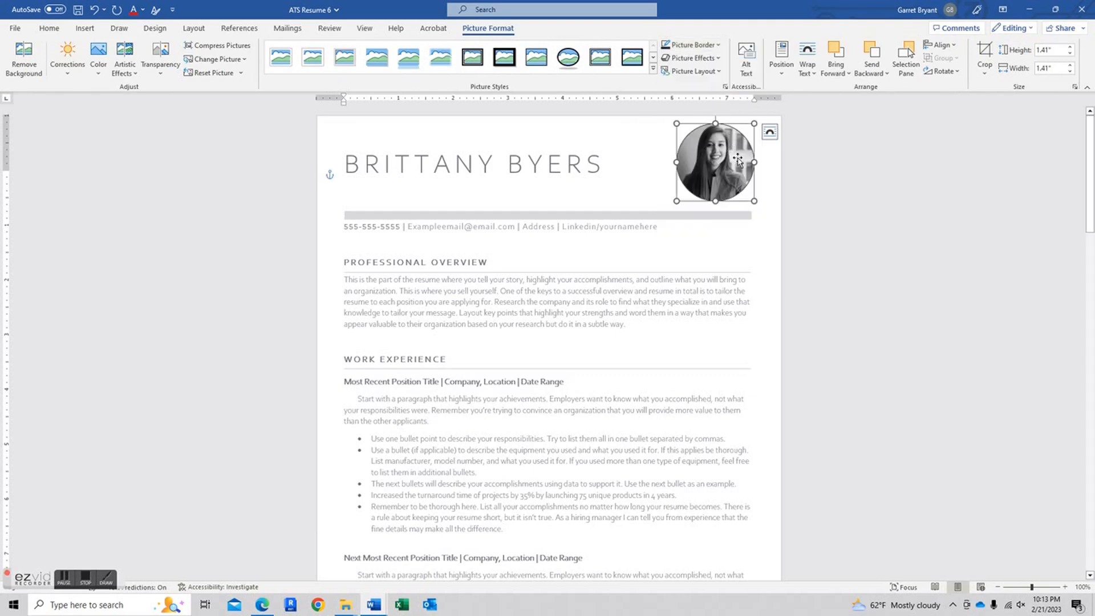
pyautogui.click(691, 45)
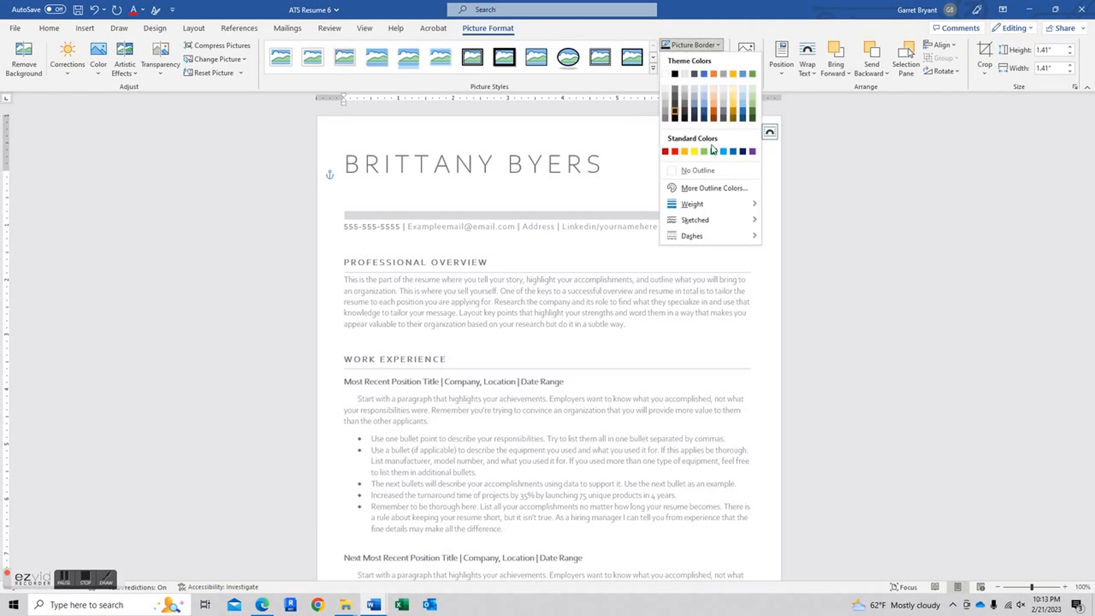
pyautogui.moveTo(693, 204)
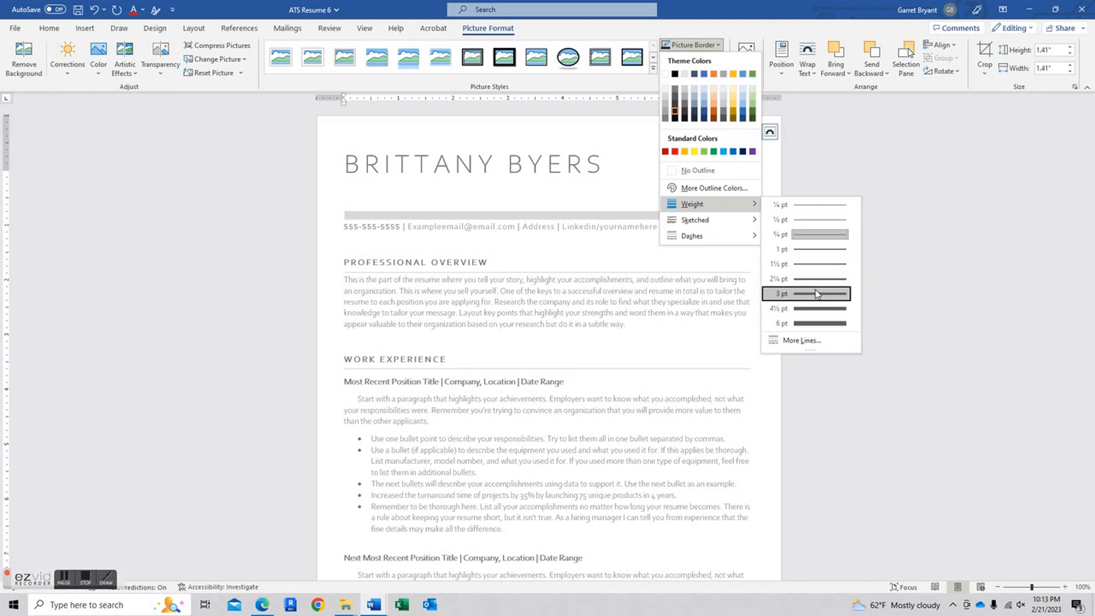
pyautogui.click(819, 324)
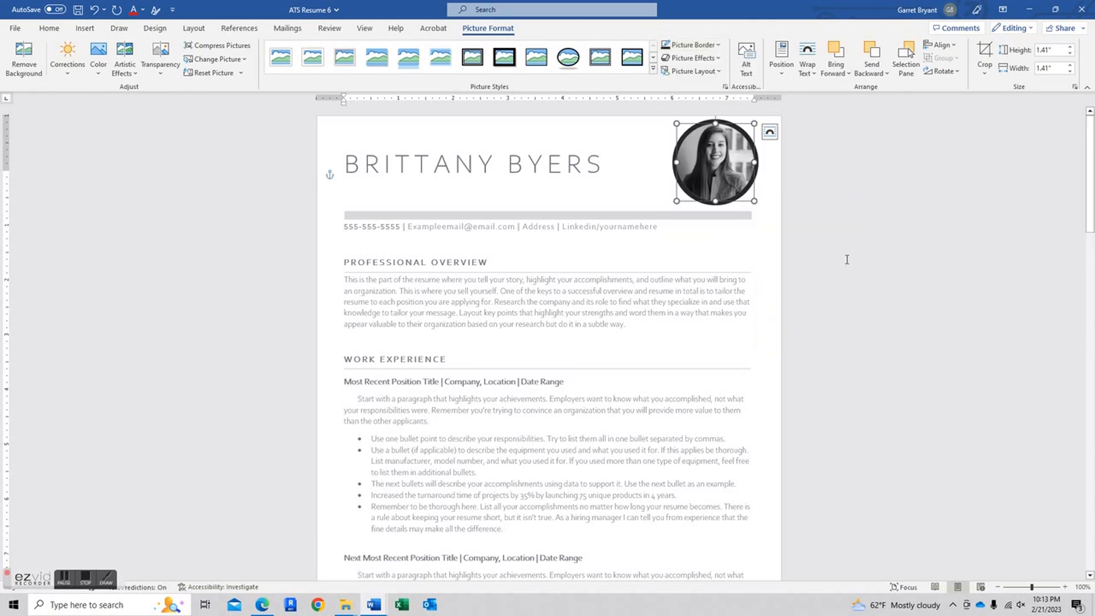
pyautogui.click(691, 46)
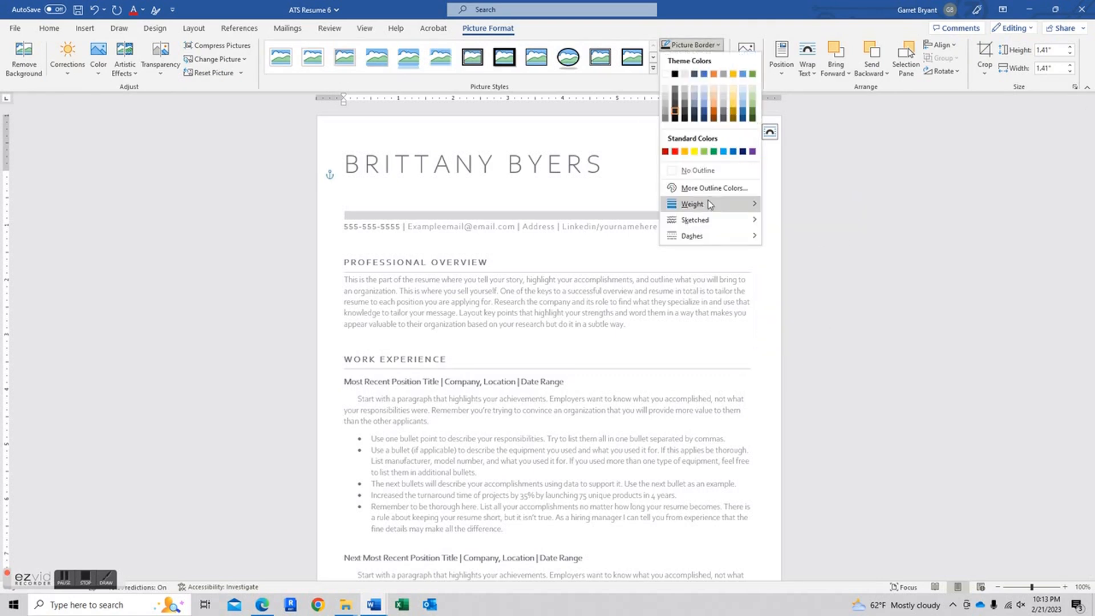
pyautogui.moveTo(710, 205)
pyautogui.click(819, 248)
pyautogui.click(838, 227)
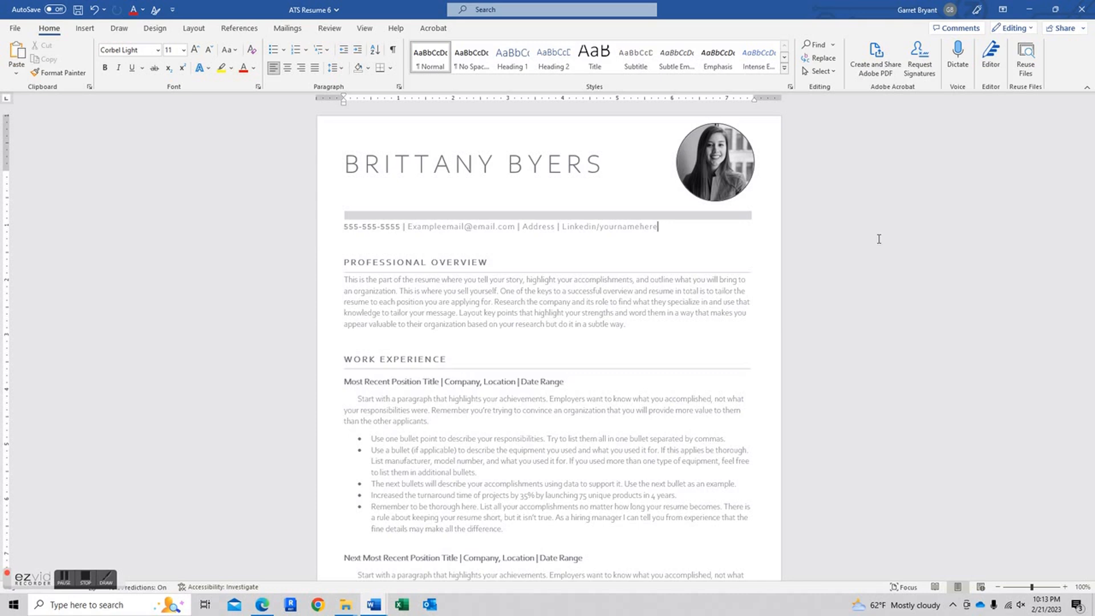
pyautogui.click(573, 178)
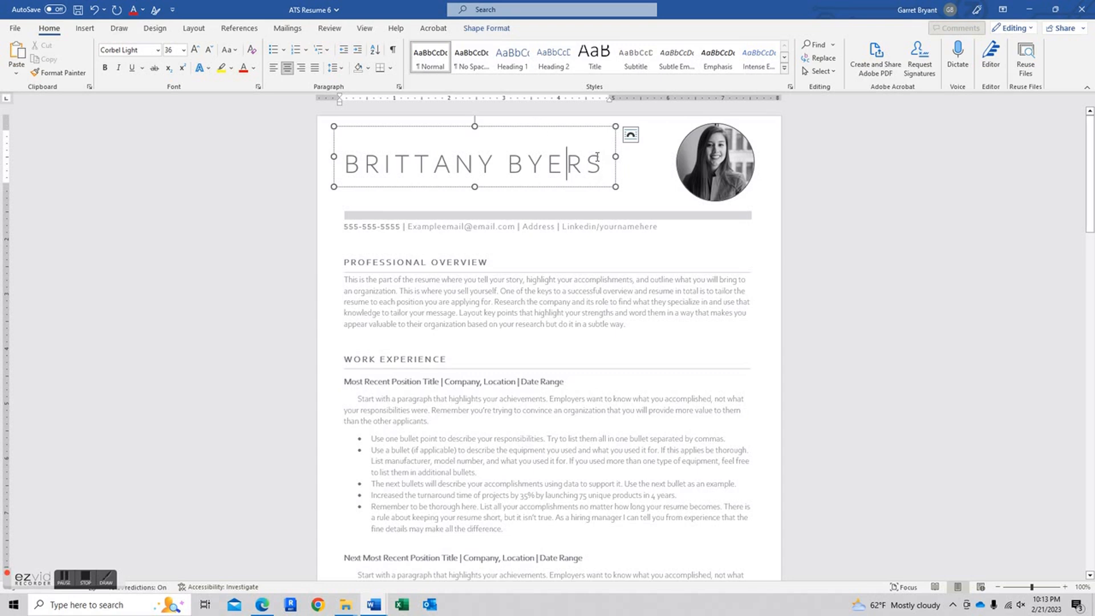
pyautogui.scroll(-15, 395, 176)
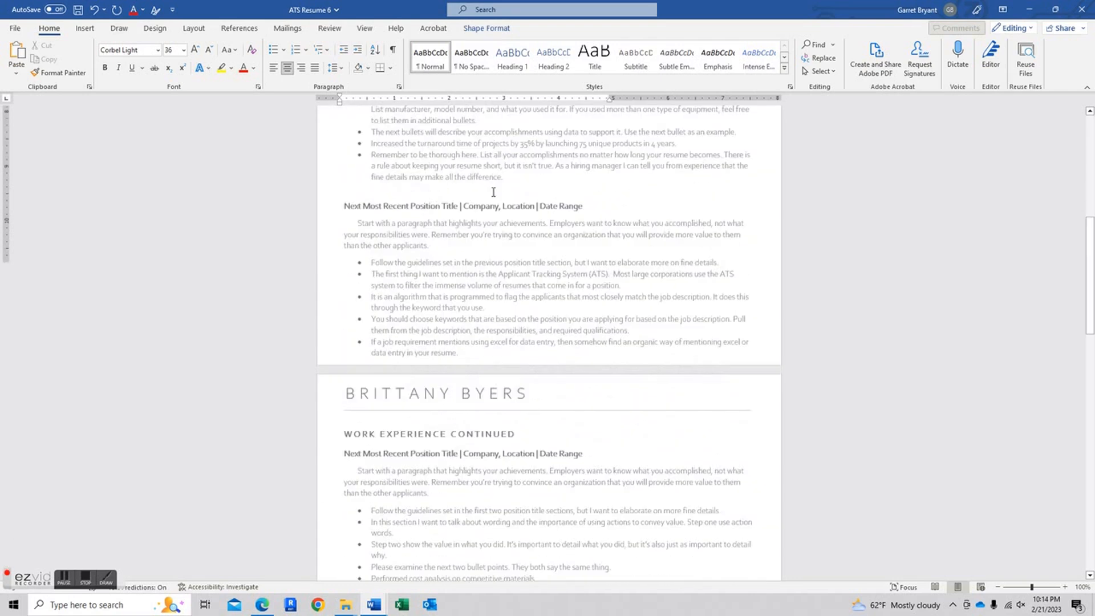
pyautogui.click(415, 197)
pyautogui.scroll(-6, 415, 197)
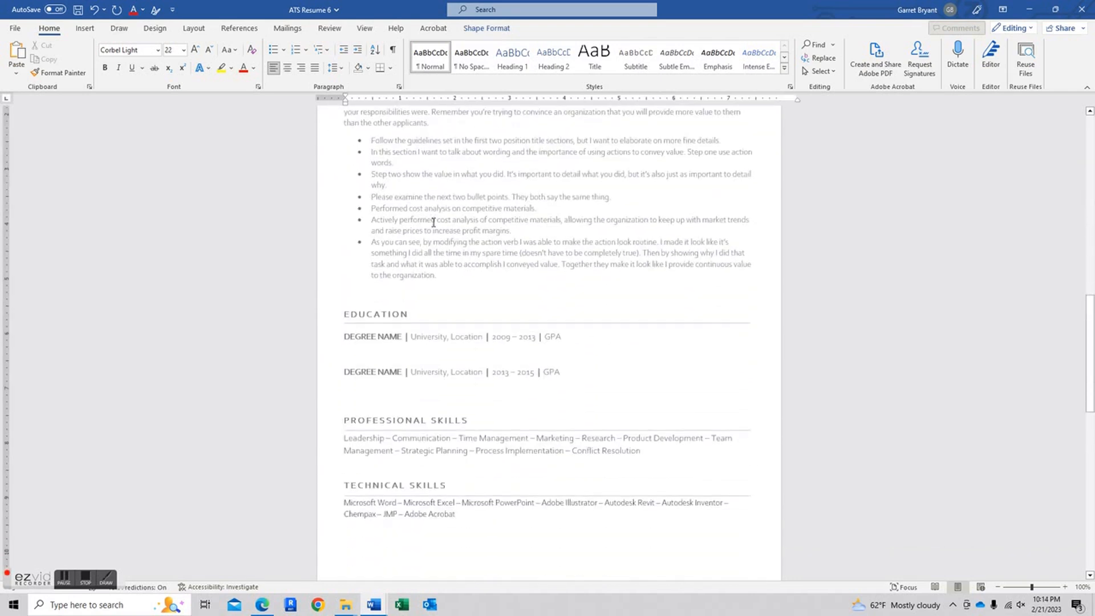
pyautogui.scroll(8, 435, 278)
pyautogui.scroll(15, 435, 278)
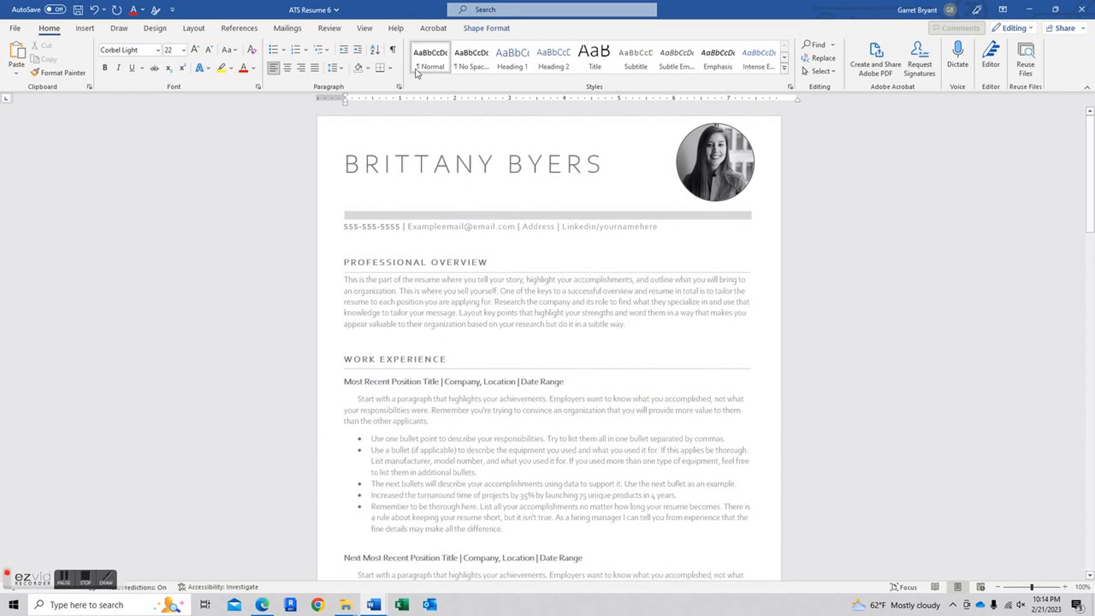
pyautogui.click(536, 149)
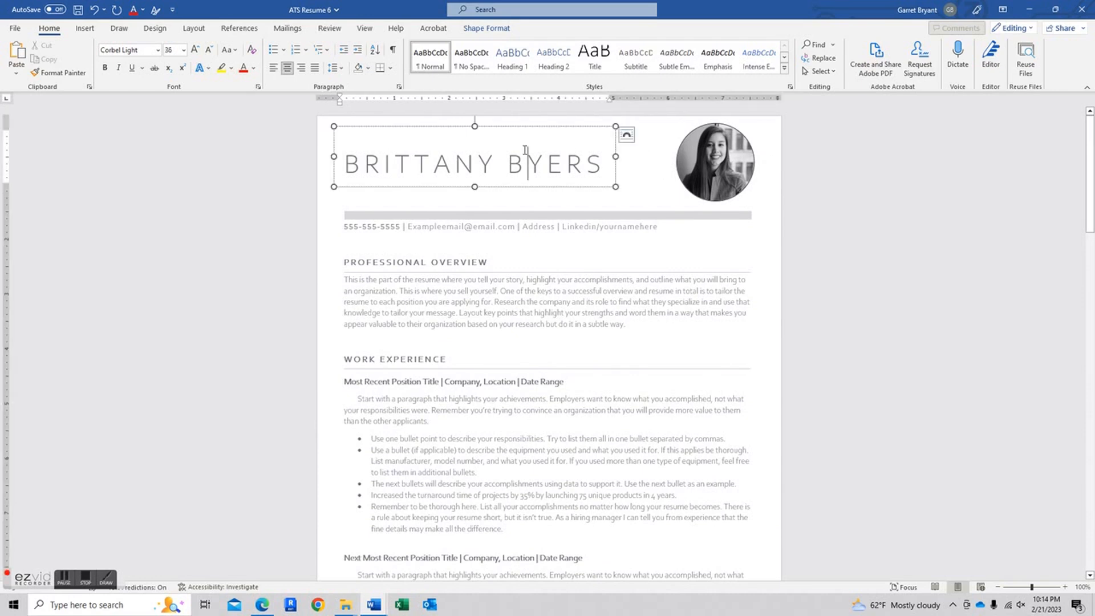
pyautogui.click(629, 137)
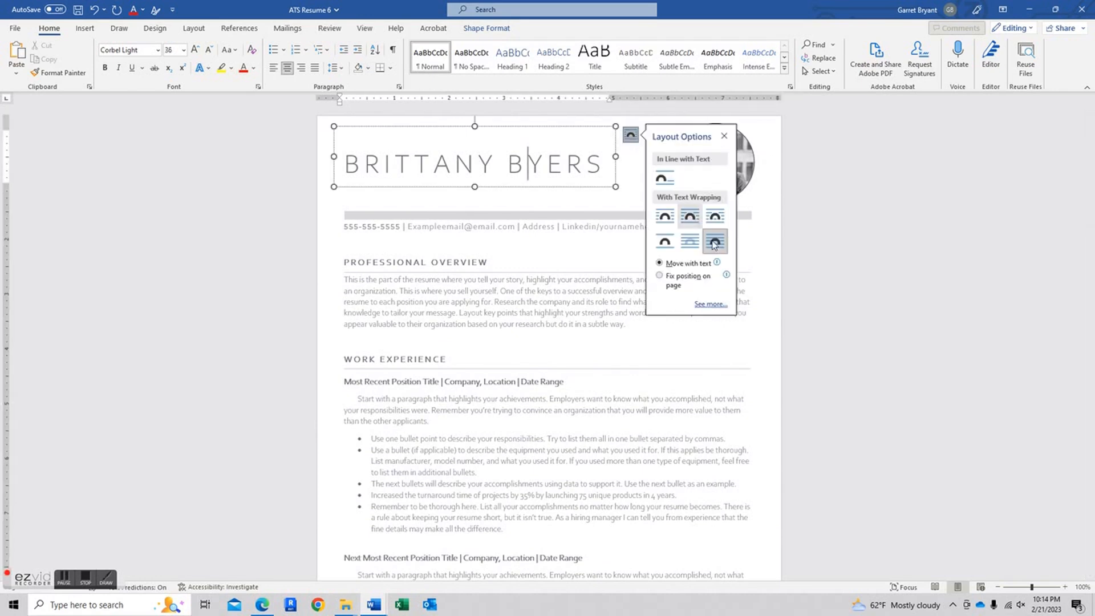
pyautogui.click(647, 235)
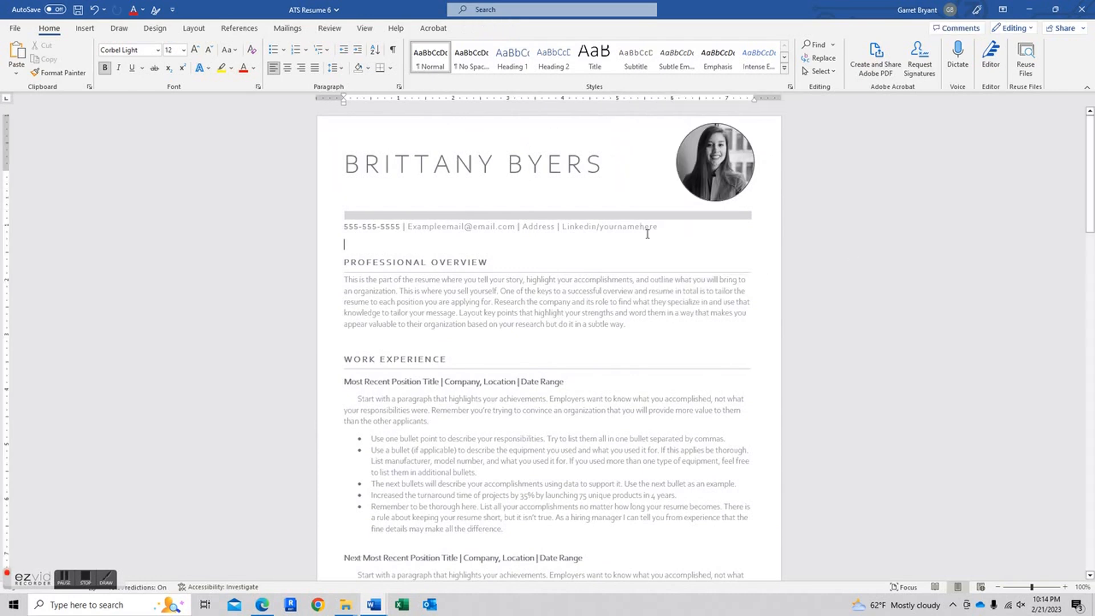
pyautogui.scroll(-3, 580, 212)
pyautogui.scroll(3, 580, 213)
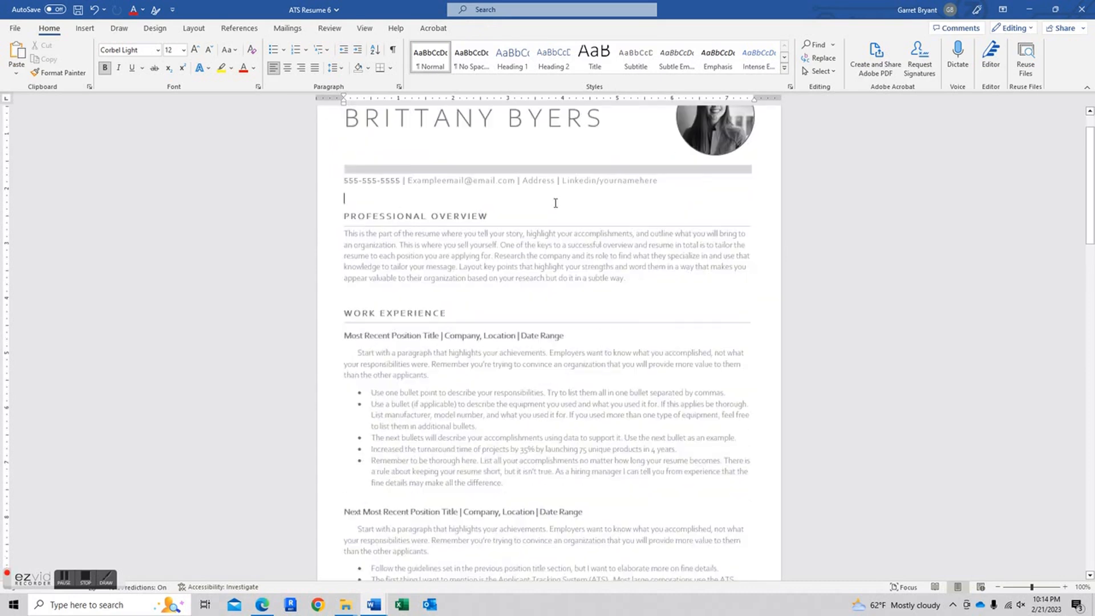
pyautogui.click(528, 166)
pyautogui.moveTo(500, 189)
pyautogui.mouseDown()
pyautogui.moveTo(538, 219)
pyautogui.moveTo(492, 176)
pyautogui.moveTo(519, 193)
pyautogui.mouseUp()
pyautogui.moveTo(631, 162); pyautogui.dragTo(657, 166)
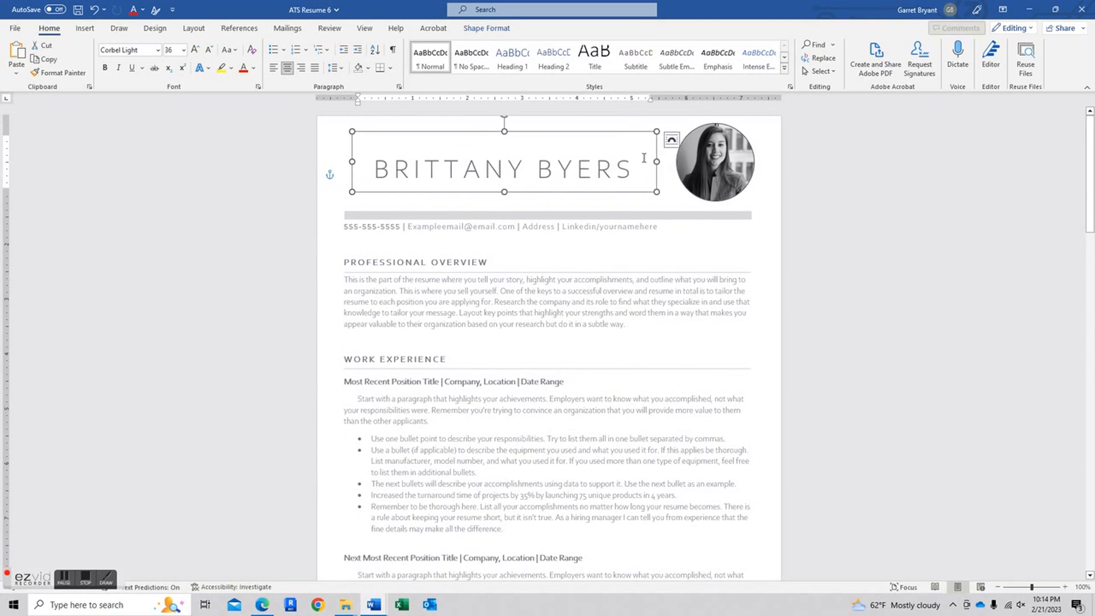
pyautogui.click(96, 10)
pyautogui.click(95, 9)
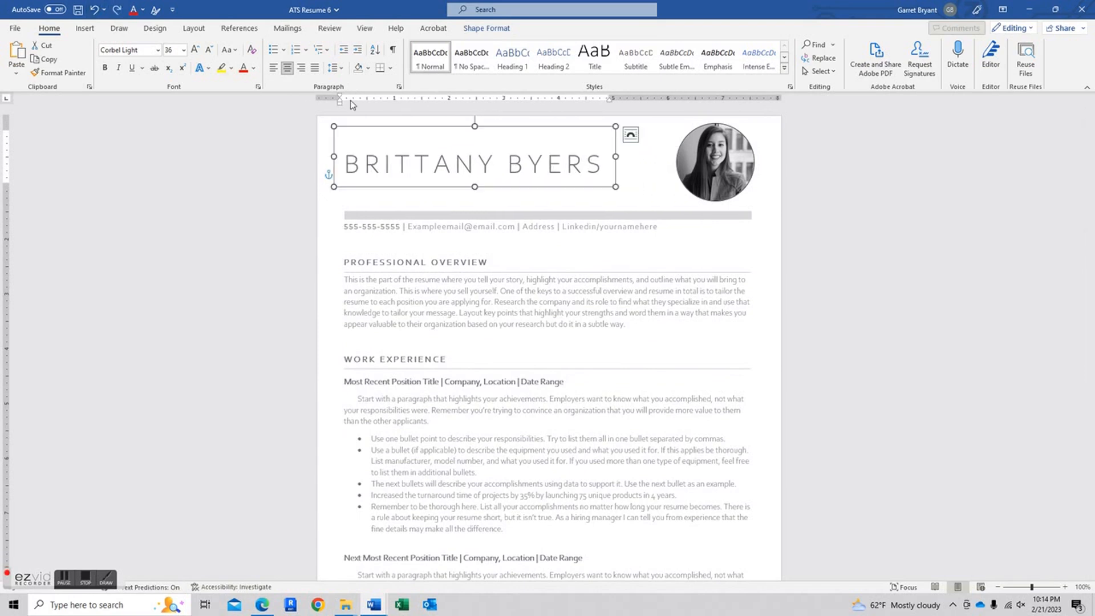
pyautogui.scroll(-3, 616, 251)
pyautogui.moveTo(629, 234); pyautogui.dragTo(344, 189)
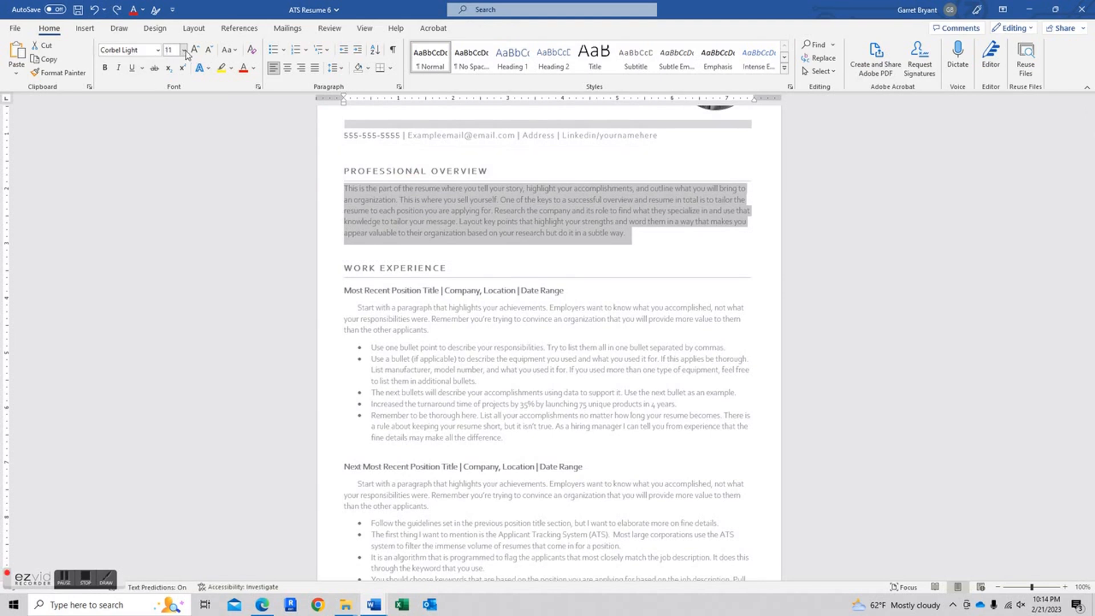
pyautogui.click(158, 51)
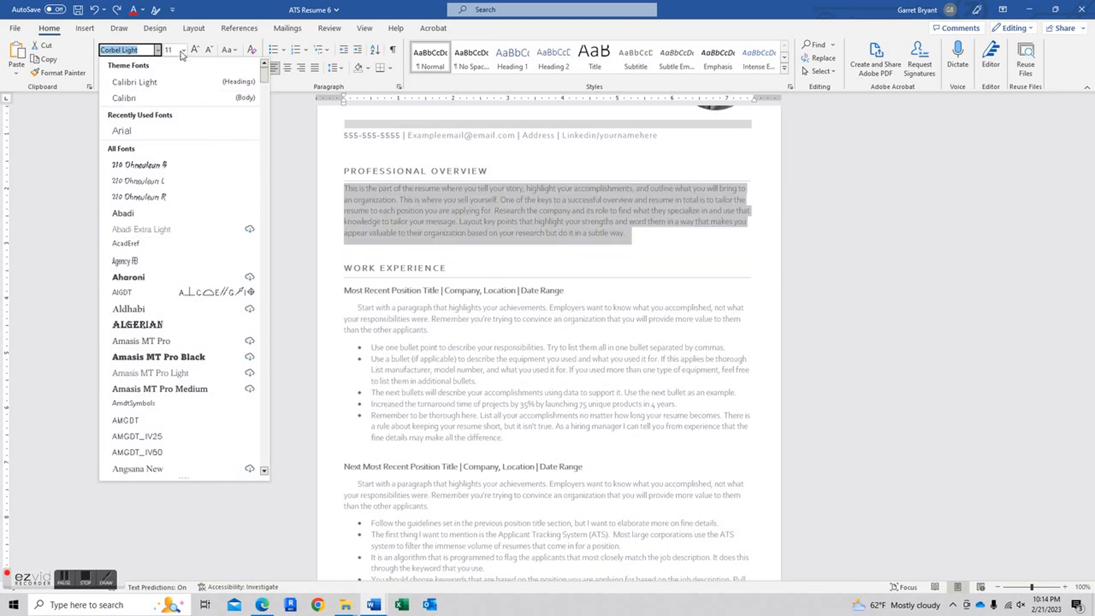
pyautogui.click(183, 50)
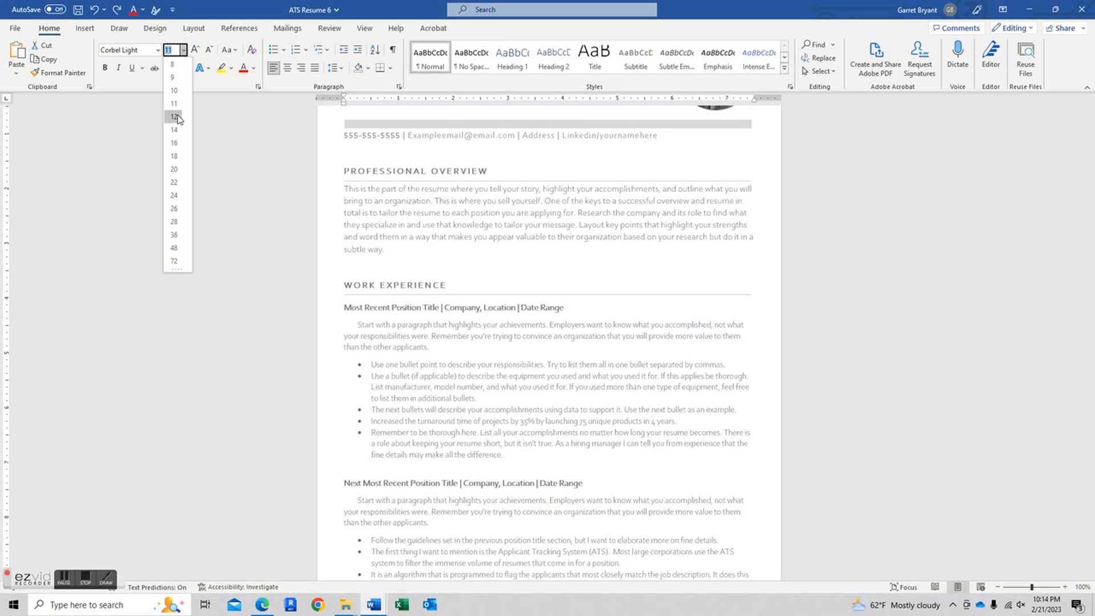
pyautogui.click(249, 121)
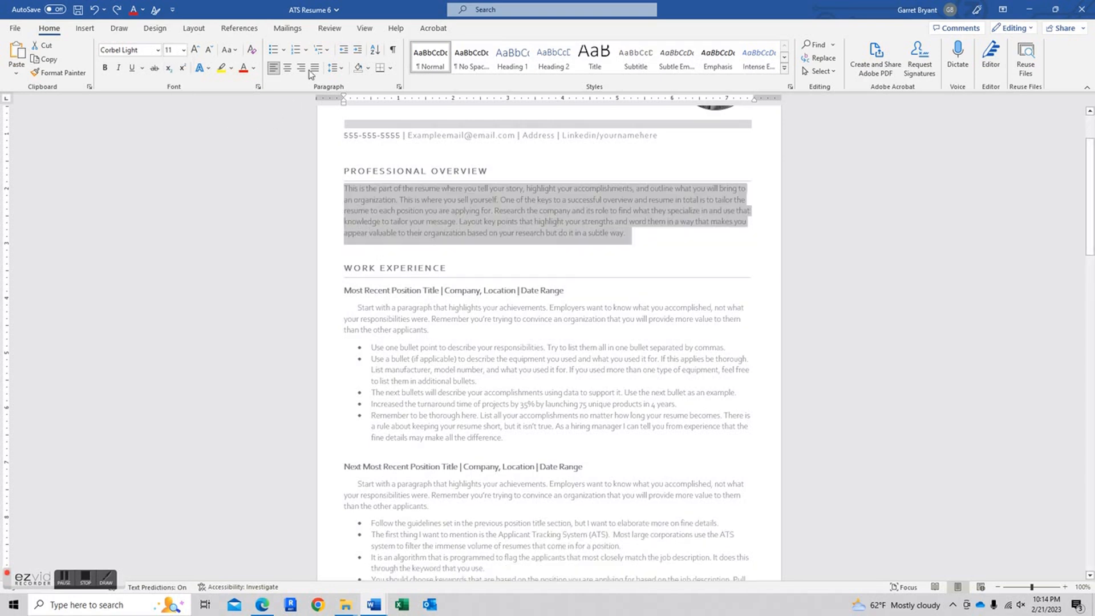
pyautogui.click(341, 69)
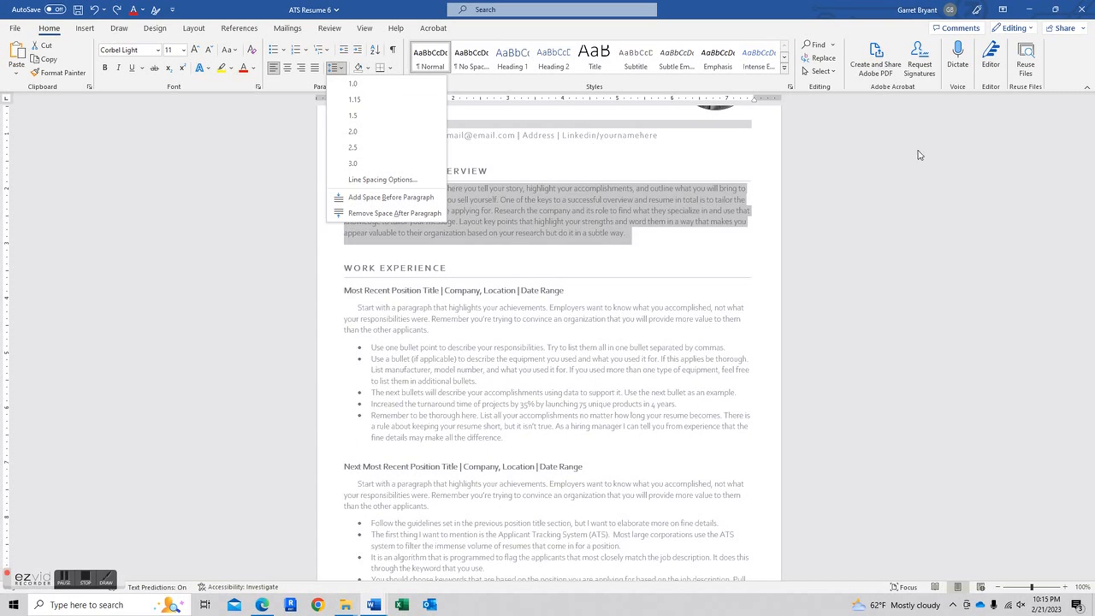
pyautogui.click(919, 153)
pyautogui.scroll(3, 677, 296)
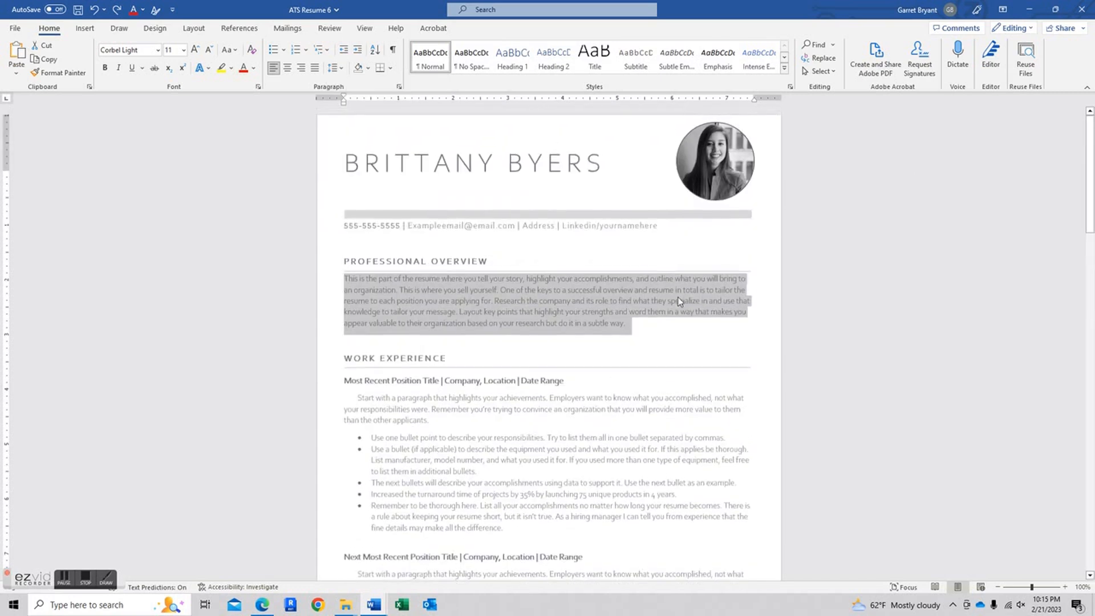
pyautogui.click(895, 272)
pyautogui.click(643, 221)
pyautogui.moveTo(645, 221)
pyautogui.mouseDown()
pyautogui.moveTo(643, 231)
pyautogui.moveTo(634, 211)
pyautogui.mouseUp()
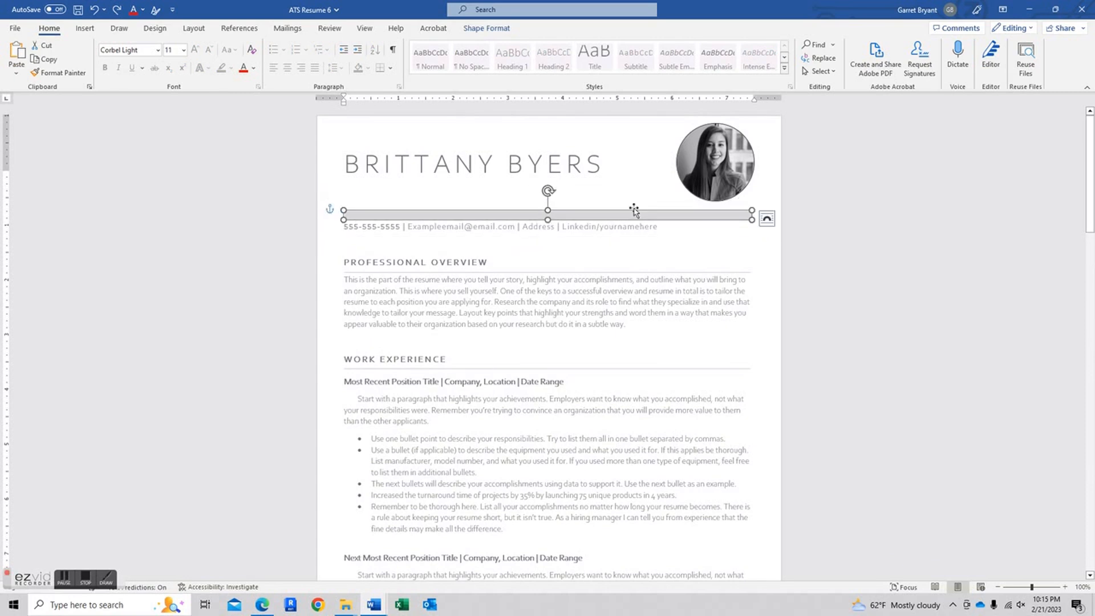
pyautogui.click(505, 28)
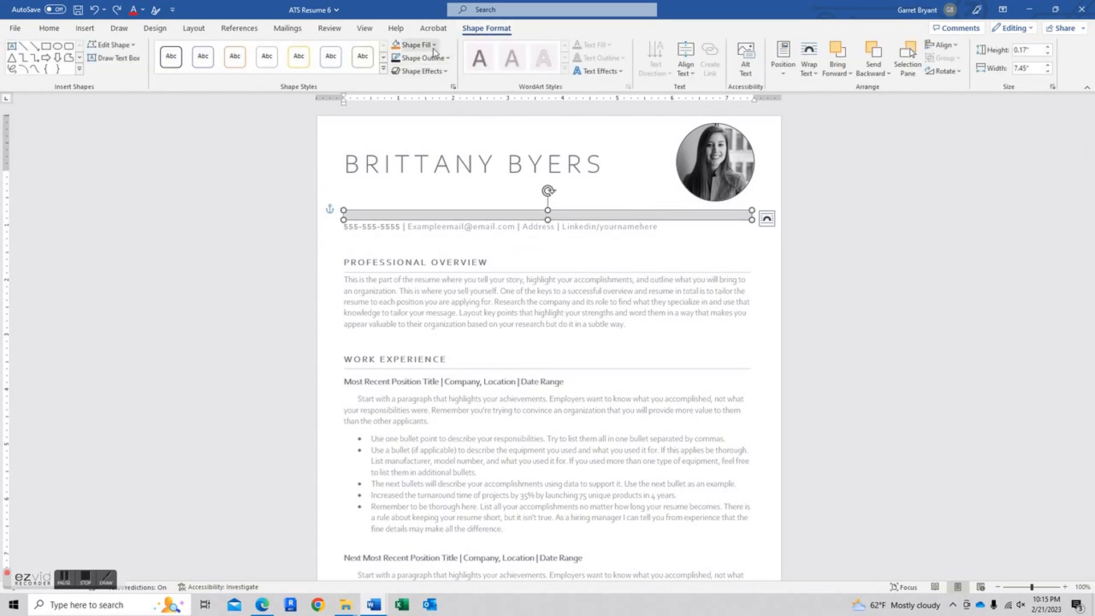
pyautogui.click(435, 46)
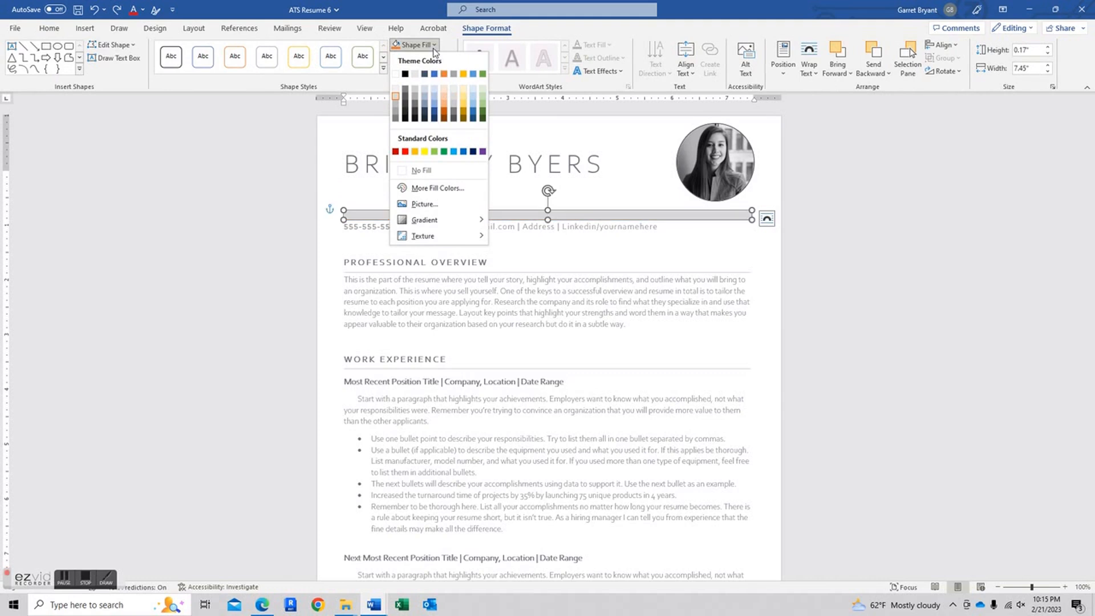
pyautogui.click(435, 46)
pyautogui.click(439, 63)
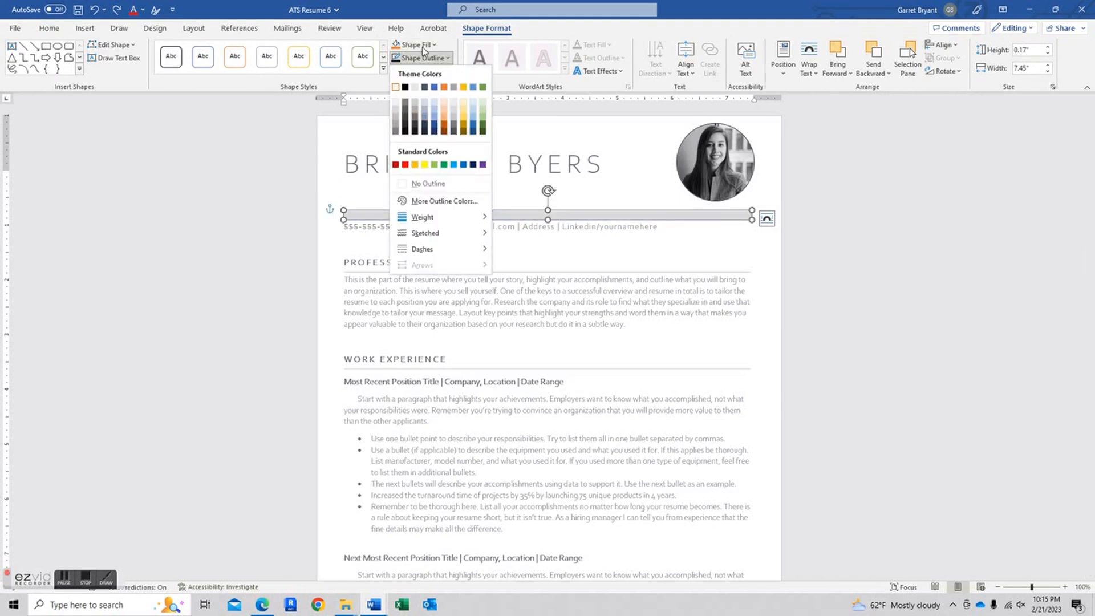
pyautogui.click(443, 64)
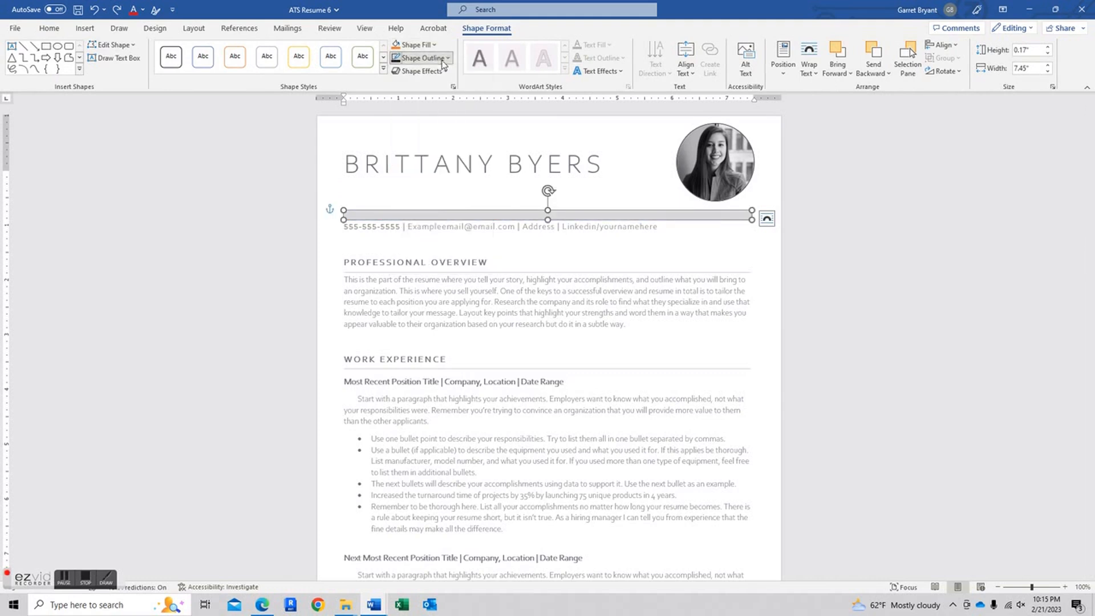
pyautogui.click(841, 268)
pyautogui.click(627, 228)
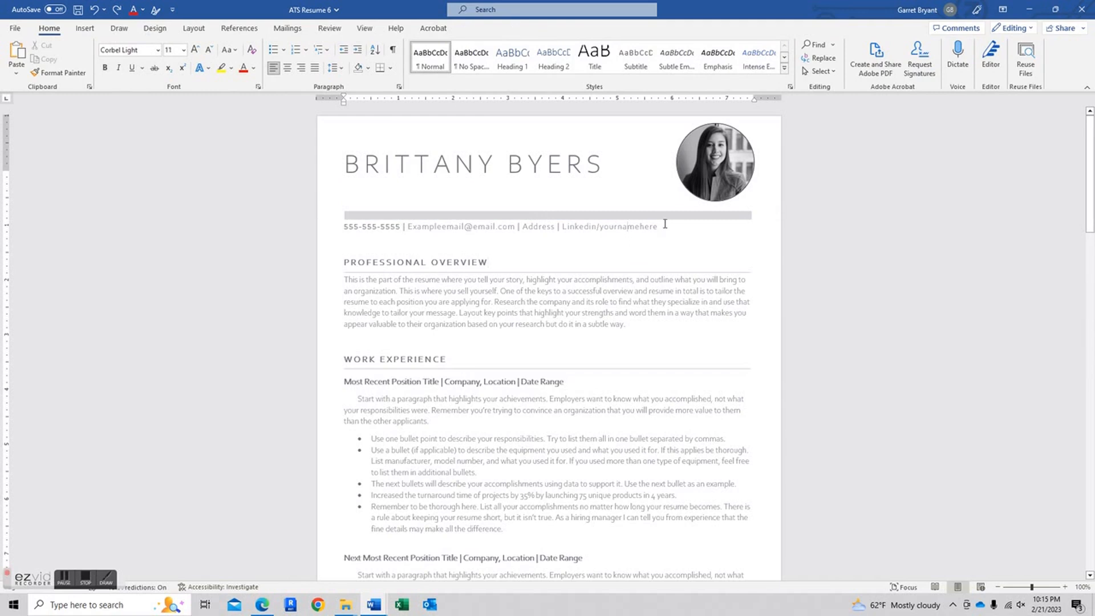
pyautogui.moveTo(400, 227); pyautogui.dragTo(364, 228)
pyautogui.click(538, 238)
pyautogui.scroll(-2, 543, 321)
pyautogui.scroll(2, 539, 318)
pyautogui.moveTo(635, 325); pyautogui.dragTo(546, 315)
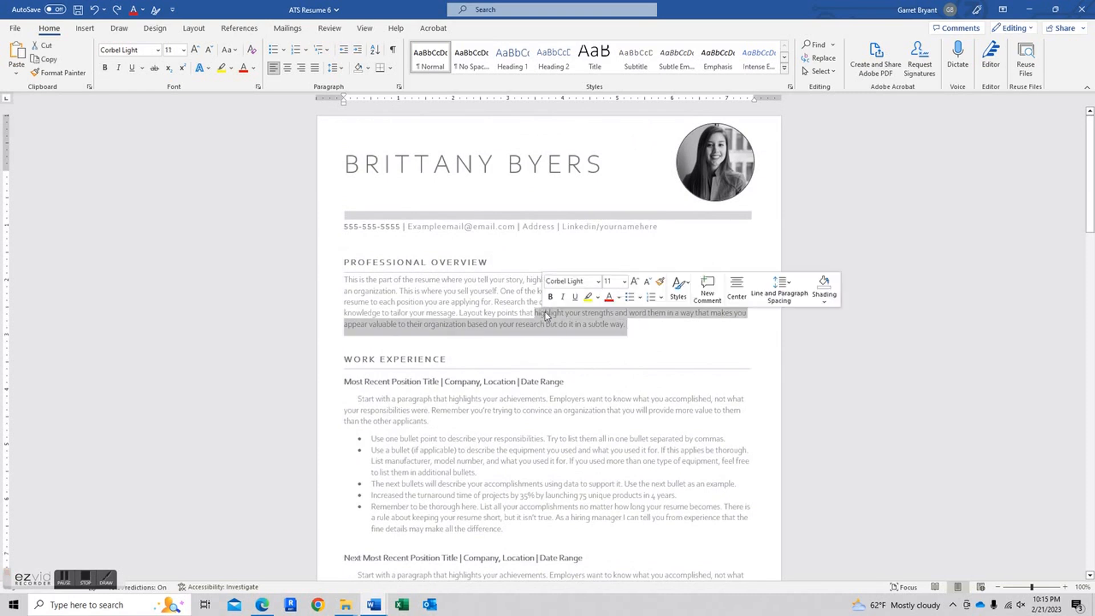
pyautogui.click(670, 339)
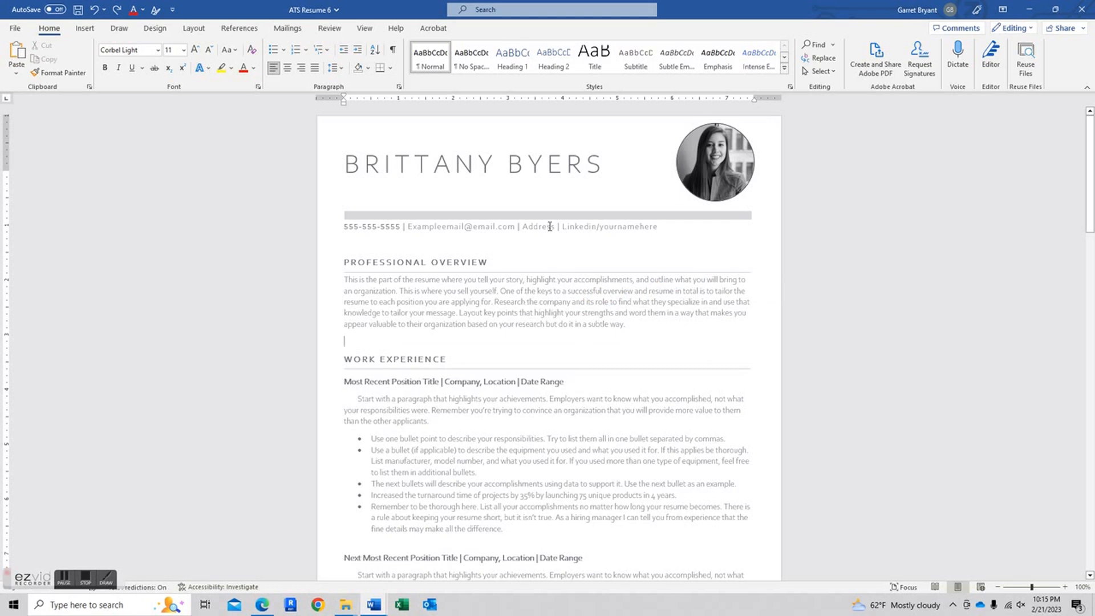
pyautogui.moveTo(486, 264); pyautogui.dragTo(337, 260)
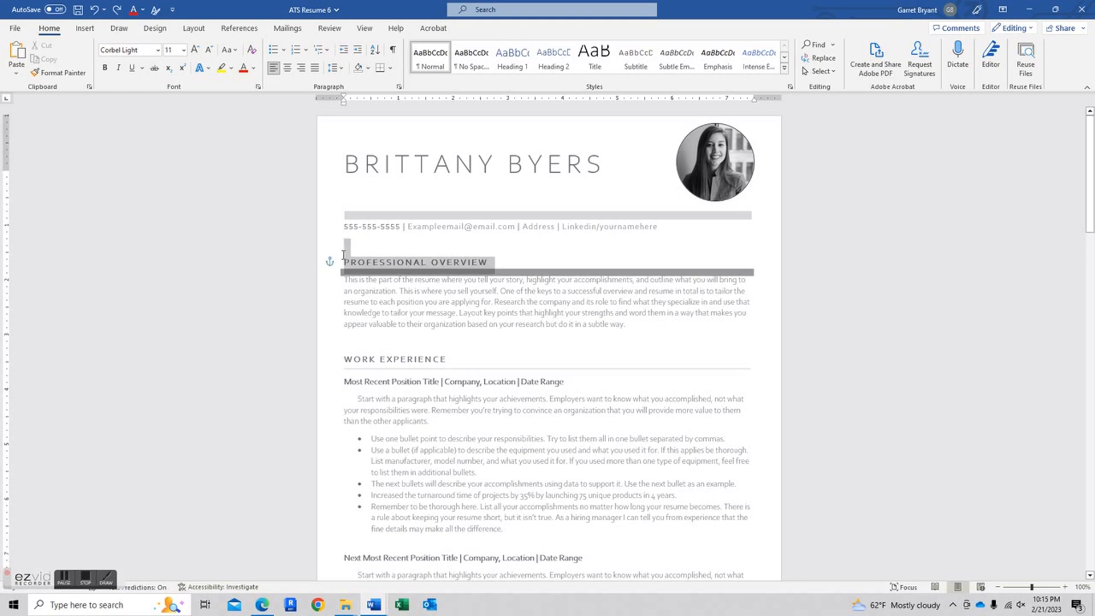
pyautogui.click(606, 165)
pyautogui.moveTo(606, 165); pyautogui.dragTo(421, 170)
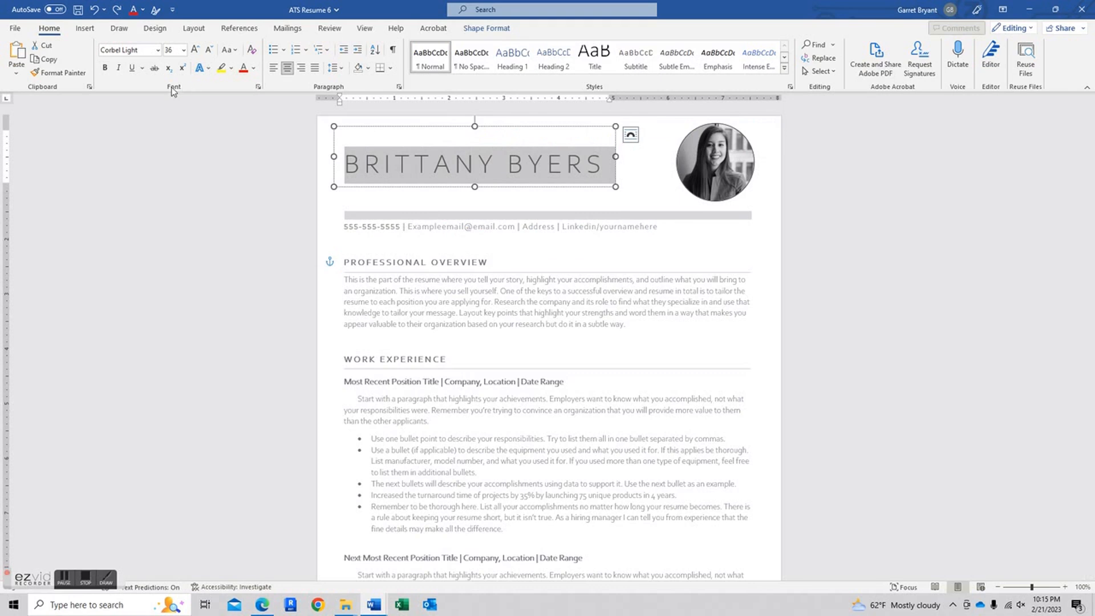
# - Try Normal character spacing on the name, then undo it to keep the wide spacing
pyautogui.click(258, 86)
pyautogui.click(126, 123)
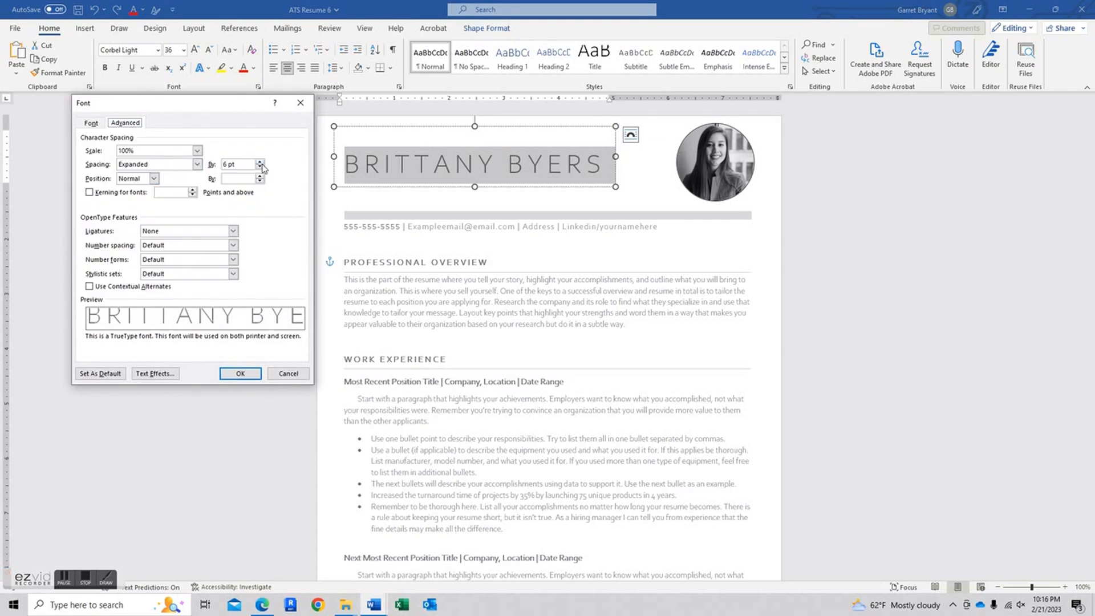
pyautogui.click(197, 165)
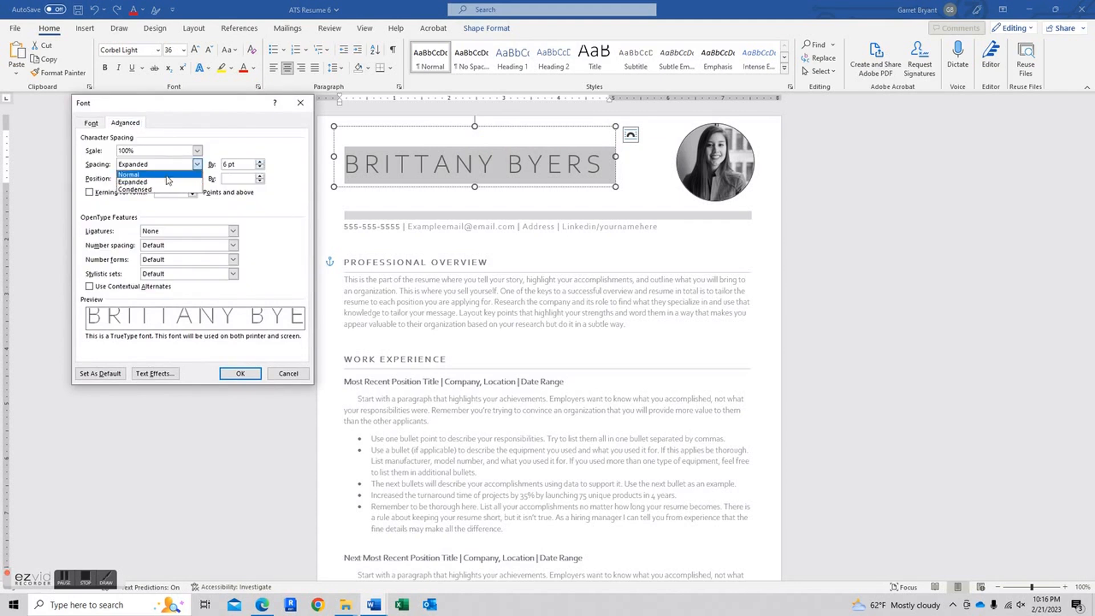
pyautogui.click(150, 174)
pyautogui.click(240, 374)
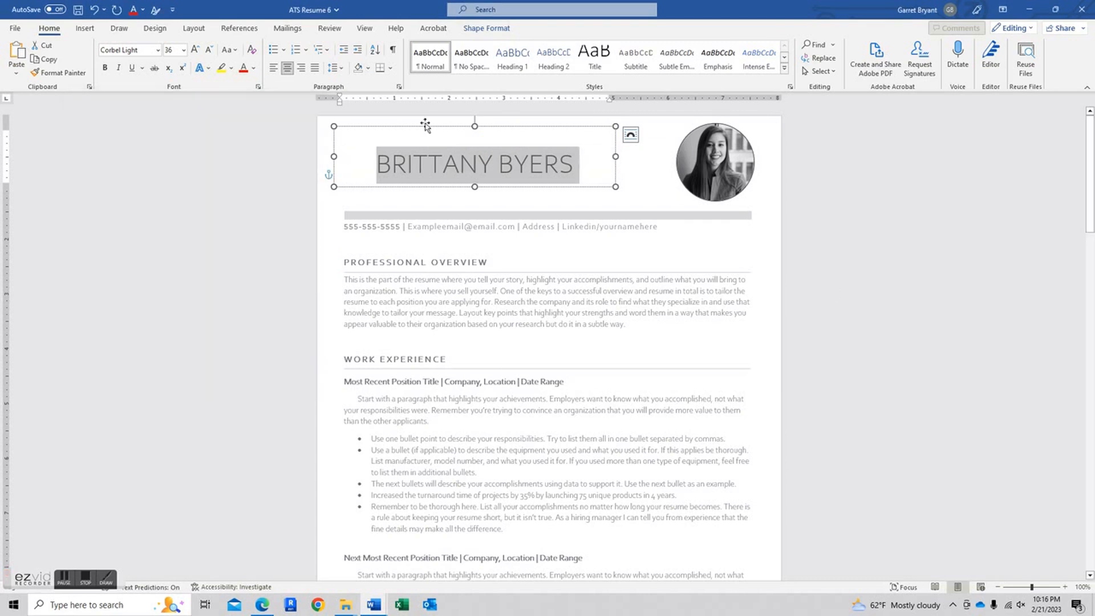
pyautogui.click(92, 12)
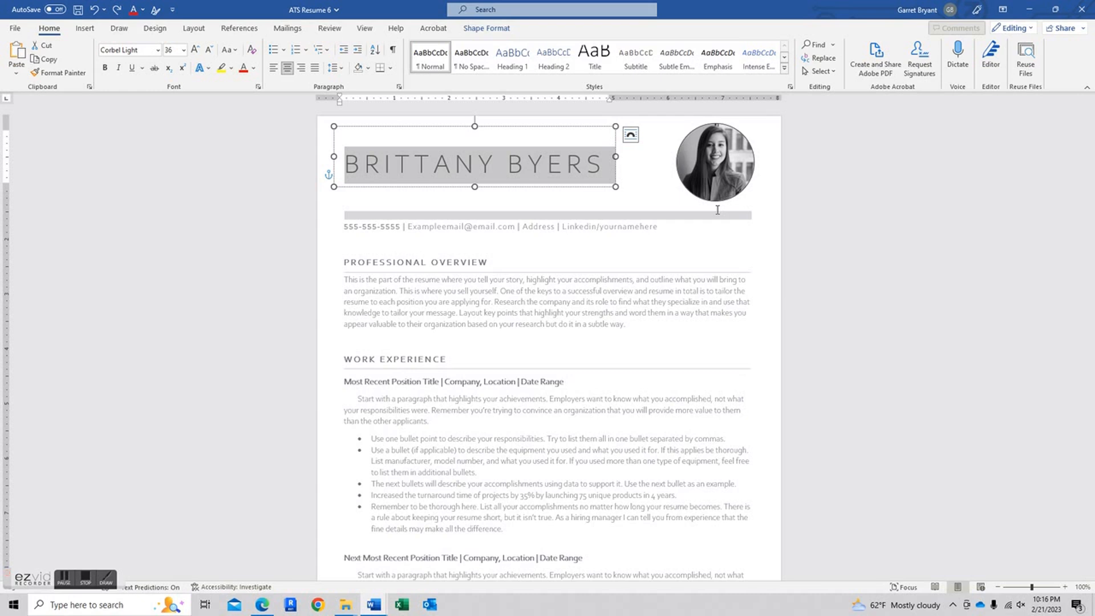
pyautogui.click(836, 276)
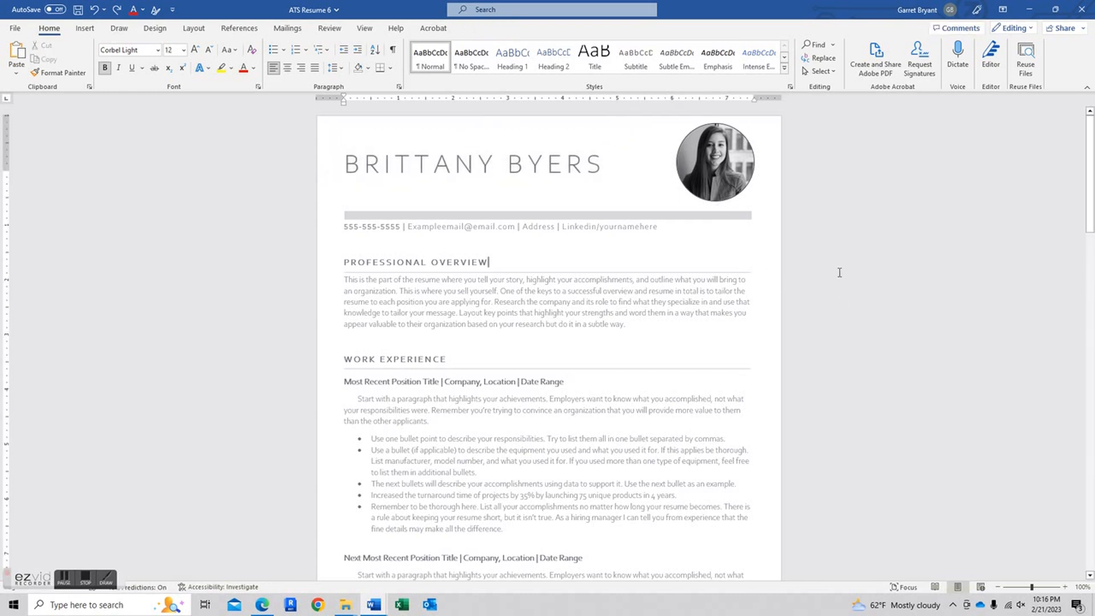
# - Trim text from the end of the first job's last bullet
pyautogui.scroll(-5, 665, 282)
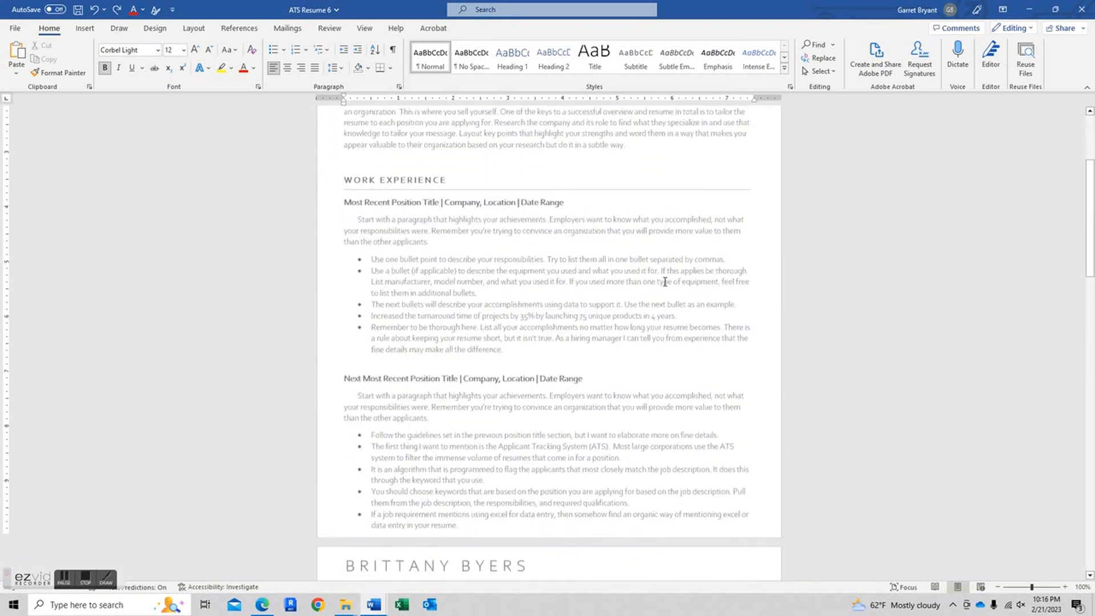
pyautogui.scroll(2, 665, 282)
pyautogui.scroll(-5, 659, 279)
pyautogui.scroll(3, 597, 284)
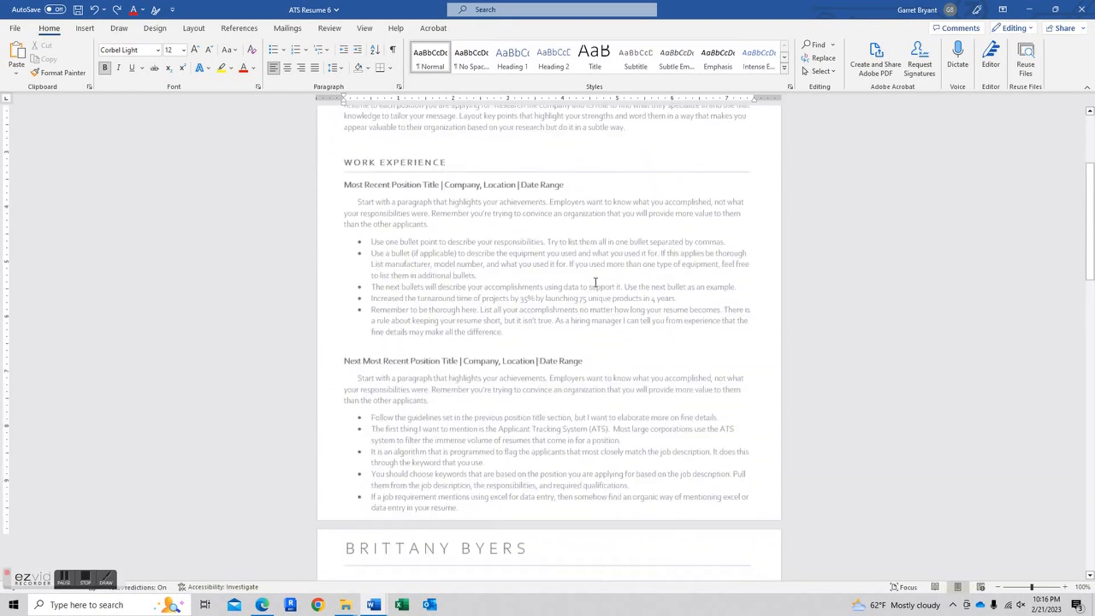
pyautogui.click(531, 345)
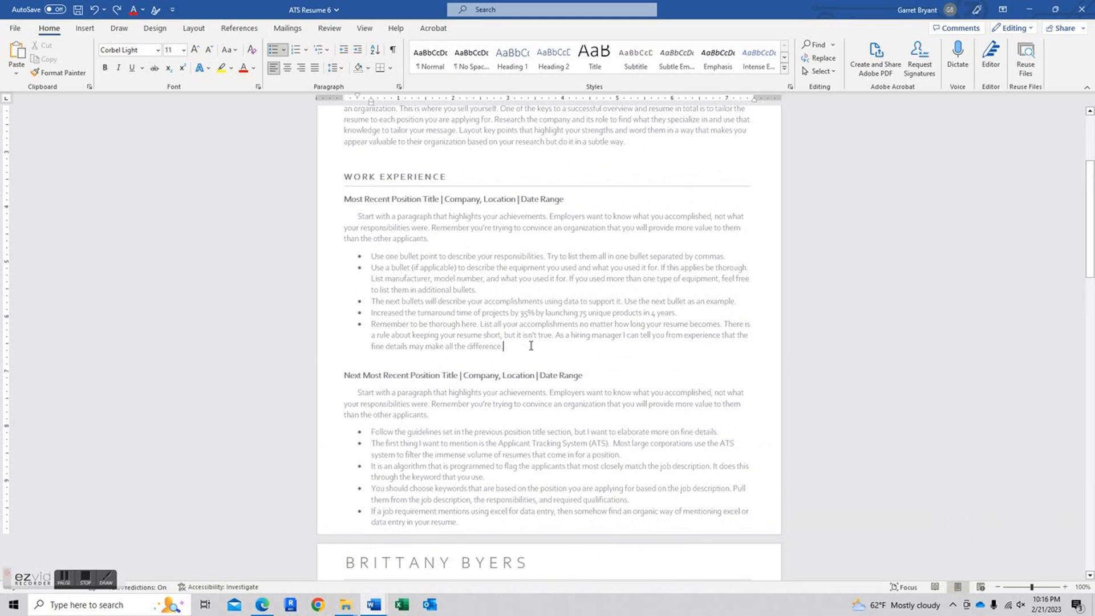
pyautogui.press('BackSpace')
pyautogui.press('BackSpace')
pyautogui.press('BackSpace')
pyautogui.press('BackSpace')
pyautogui.press('BackSpace')
pyautogui.press('BackSpace')
pyautogui.press('BackSpace')
pyautogui.press('BackSpace')
pyautogui.press('BackSpace')
pyautogui.press('BackSpace')
pyautogui.press('BackSpace')
pyautogui.press('BackSpace')
pyautogui.press('BackSpace')
pyautogui.press('BackSpace')
pyautogui.press('BackSpace')
pyautogui.press('BackSpace')
pyautogui.press('BackSpace')
pyautogui.press('BackSpace')
pyautogui.press('BackSpace')
pyautogui.press('BackSpace')
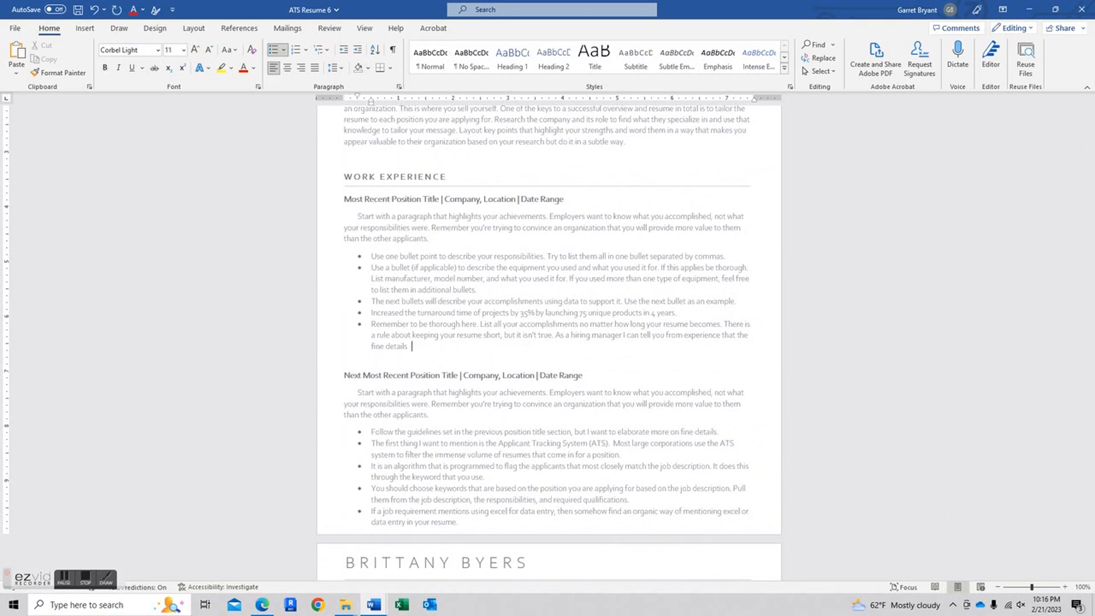
pyautogui.press('BackSpace')
pyautogui.press('BackSpace')
pyautogui.press('BackSpace')
pyautogui.press('BackSpace')
pyautogui.press('BackSpace')
pyautogui.press('BackSpace')
pyautogui.press('BackSpace')
pyautogui.press('BackSpace')
pyautogui.press('BackSpace')
pyautogui.press('BackSpace')
pyautogui.press('BackSpace')
pyautogui.press('BackSpace')
pyautogui.press('BackSpace')
pyautogui.press('BackSpace')
pyautogui.press('BackSpace')
pyautogui.press('BackSpace')
pyautogui.press('BackSpace')
pyautogui.press('BackSpace')
pyautogui.press('BackSpace')
pyautogui.press('BackSpace')
pyautogui.press('BackSpace')
pyautogui.press('BackSpace')
pyautogui.press('BackSpace')
pyautogui.press('BackSpace')
pyautogui.press('BackSpace')
pyautogui.press('BackSpace')
pyautogui.press('BackSpace')
pyautogui.press('BackSpace')
pyautogui.press('BackSpace')
pyautogui.press('BackSpace')
pyautogui.press('BackSpace')
pyautogui.press('BackSpace')
pyautogui.press('BackSpace')
pyautogui.press('BackSpace')
pyautogui.press('BackSpace')
pyautogui.press('BackSpace')
pyautogui.press('BackSpace')
pyautogui.press('BackSpace')
pyautogui.press('BackSpace')
pyautogui.press('BackSpace')
pyautogui.press('BackSpace')
pyautogui.press('BackSpace')
pyautogui.press('BackSpace')
pyautogui.press('BackSpace')
pyautogui.press('BackSpace')
pyautogui.press('BackSpace')
pyautogui.press('BackSpace')
pyautogui.press('BackSpace')
pyautogui.press('BackSpace')
pyautogui.press('BackSpace')
pyautogui.press('BackSpace')
pyautogui.press('BackSpace')
pyautogui.press('BackSpace')
pyautogui.press('BackSpace')
pyautogui.press('BackSpace')
pyautogui.press('BackSpace')
pyautogui.press('BackSpace')
pyautogui.press('BackSpace')
pyautogui.press('BackSpace')
pyautogui.press('BackSpace')
pyautogui.press('BackSpace')
pyautogui.press('BackSpace')
pyautogui.press('BackSpace')
pyautogui.press('BackSpace')
pyautogui.press('BackSpace')
pyautogui.press('BackSpace')
pyautogui.press('BackSpace')
pyautogui.press('BackSpace')
pyautogui.press('BackSpace')
pyautogui.press('BackSpace')
pyautogui.press('BackSpace')
pyautogui.press('BackSpace')
pyautogui.press('BackSpace')
pyautogui.press('BackSpace')
pyautogui.press('BackSpace')
pyautogui.press('BackSpace')
pyautogui.press('BackSpace')
pyautogui.press('BackSpace')
pyautogui.press('BackSpace')
pyautogui.press('BackSpace')
pyautogui.press('BackSpace')
pyautogui.press('BackSpace')
pyautogui.press('BackSpace')
pyautogui.press('BackSpace')
pyautogui.press('BackSpace')
pyautogui.press('BackSpace')
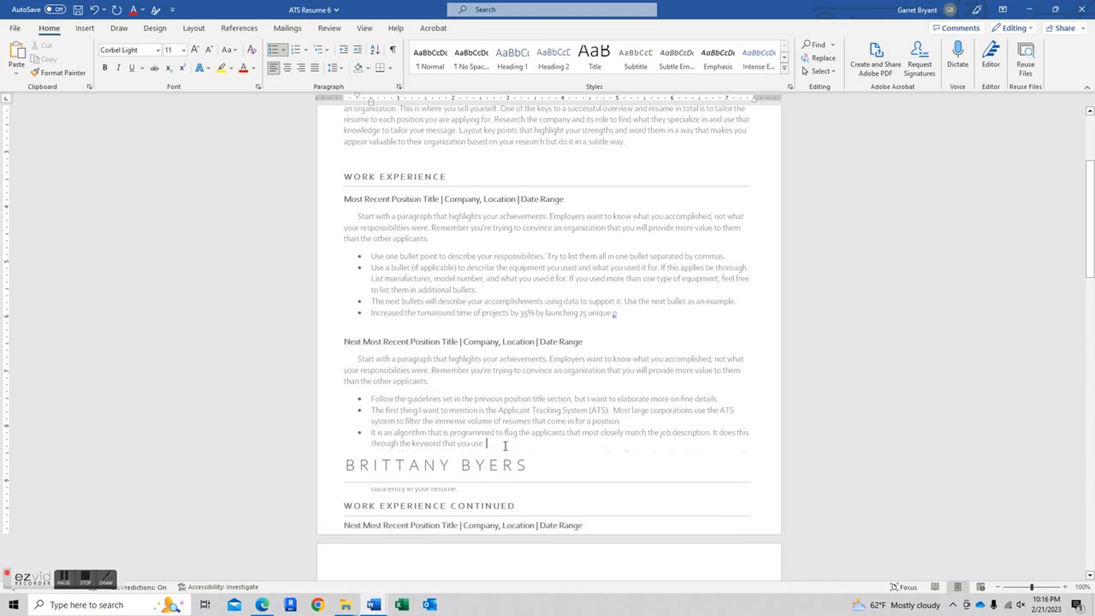
pyautogui.press('Return')
pyautogui.press('Return')
pyautogui.press('Return')
pyautogui.press('Return')
pyautogui.press('Return')
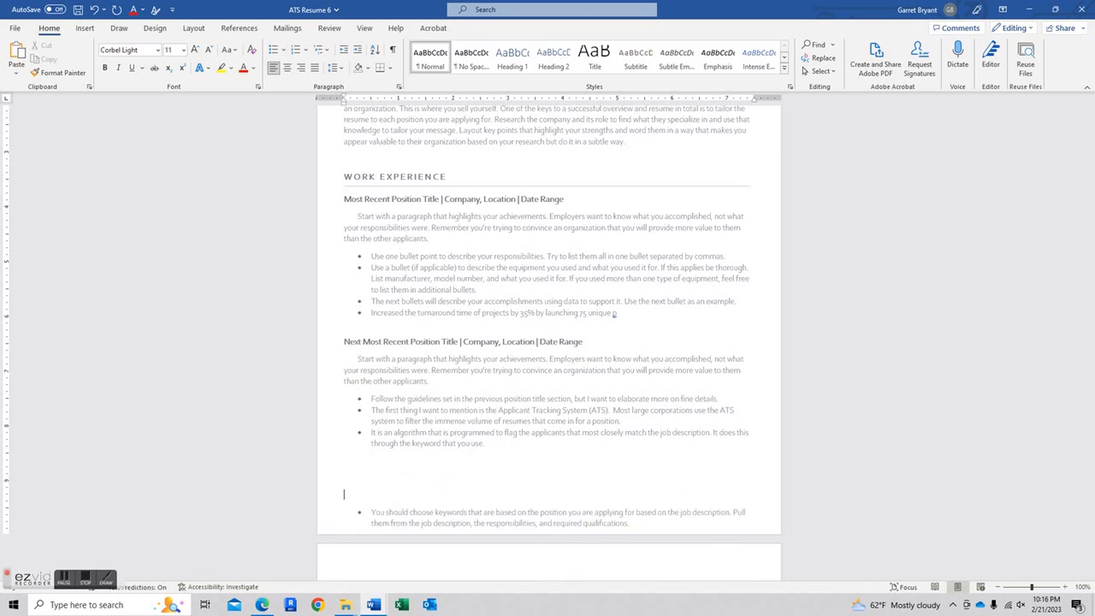
pyautogui.press('BackSpace')
pyautogui.press('BackSpace')
pyautogui.press('BackSpace')
pyautogui.press('BackSpace')
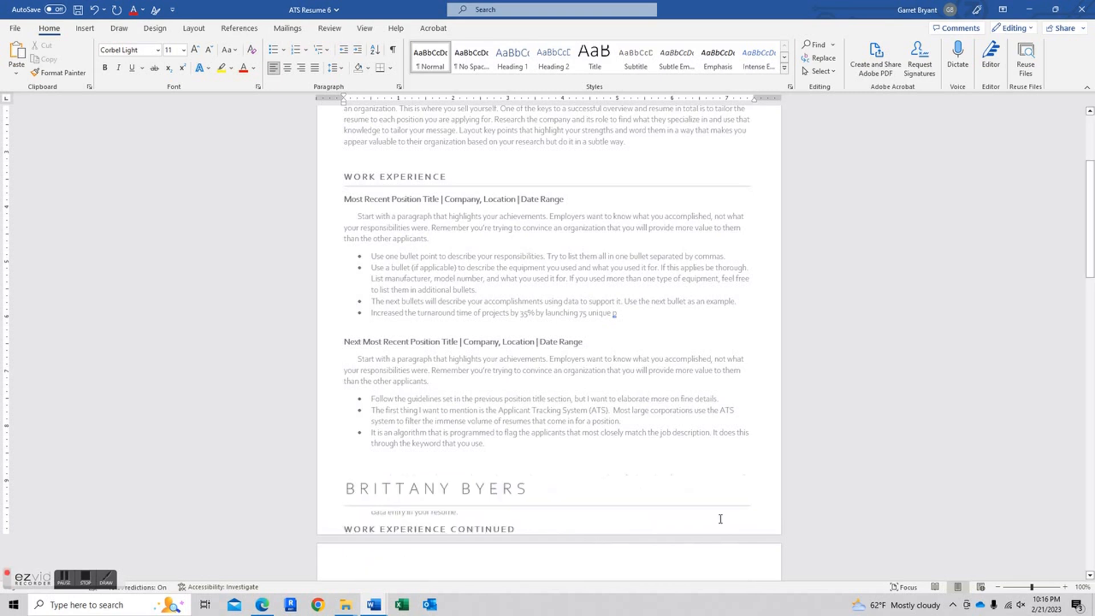
# - Delete the empty paragraph between the bullets so the second job's bullets fit page one
pyautogui.click(493, 494)
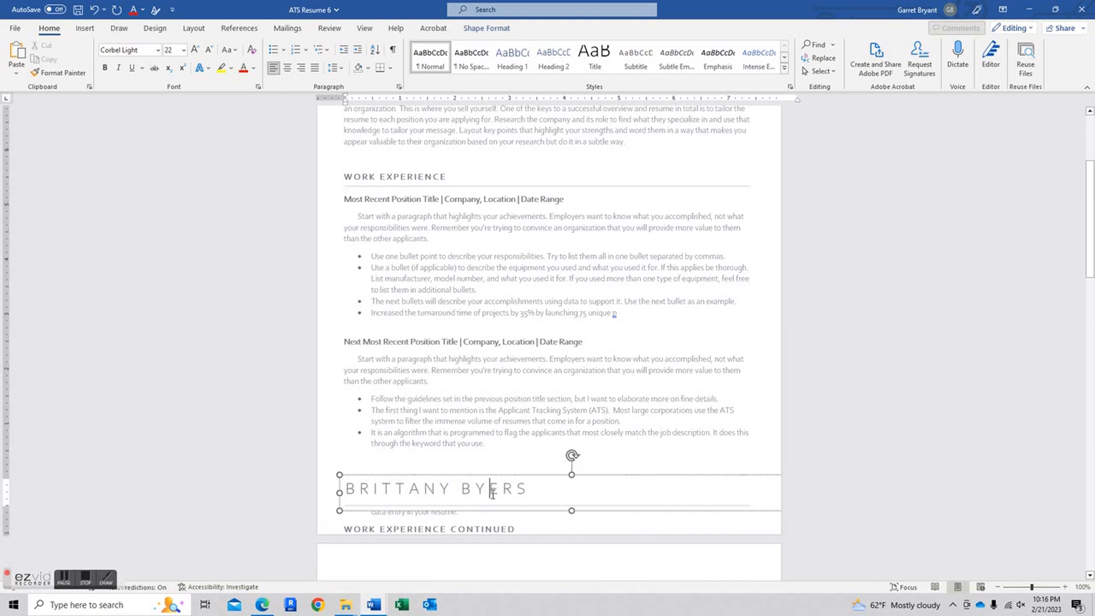
pyautogui.scroll(-5, 492, 495)
pyautogui.click(467, 341)
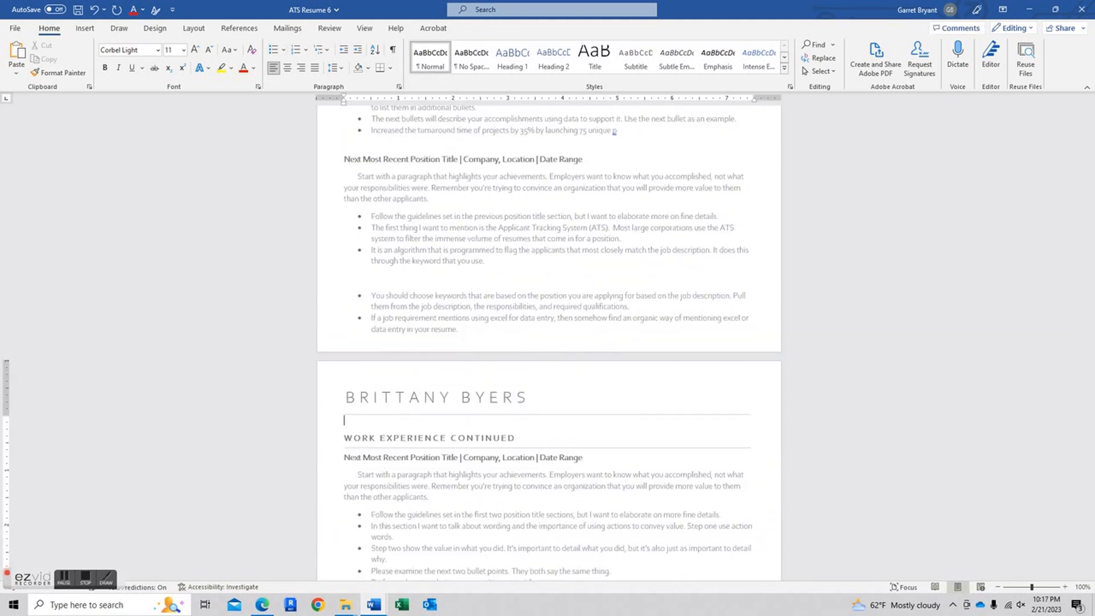
pyautogui.click(399, 284)
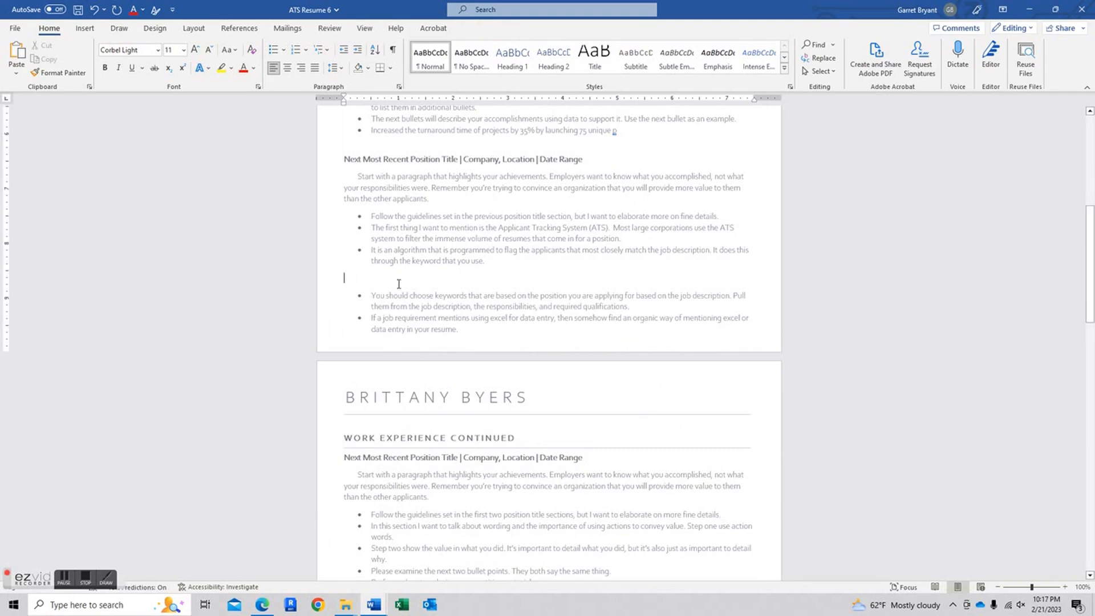
pyautogui.press('BackSpace')
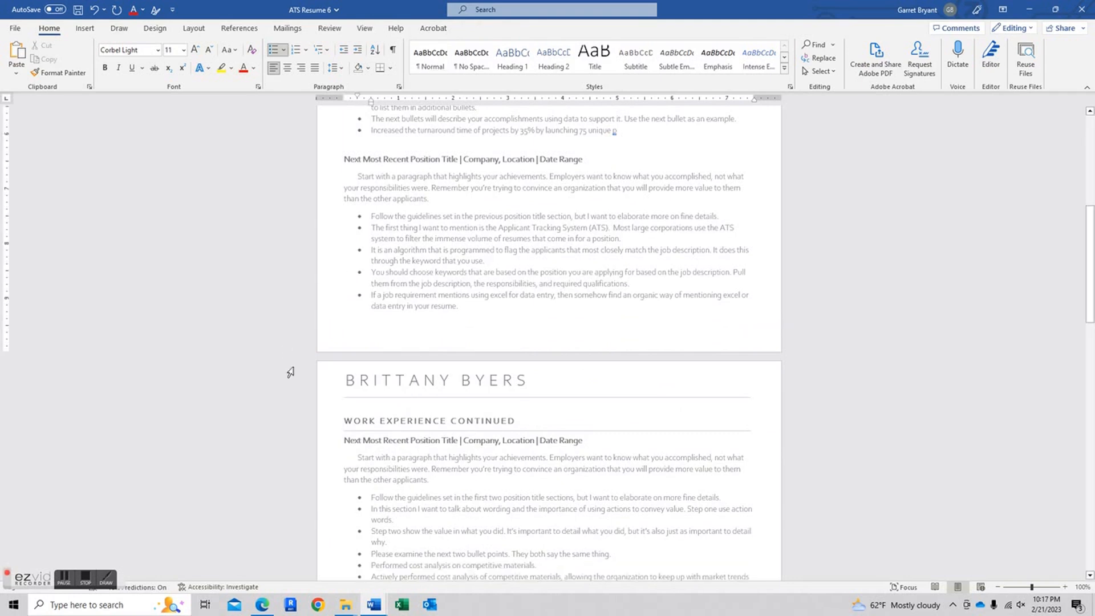
pyautogui.scroll(-5, 470, 404)
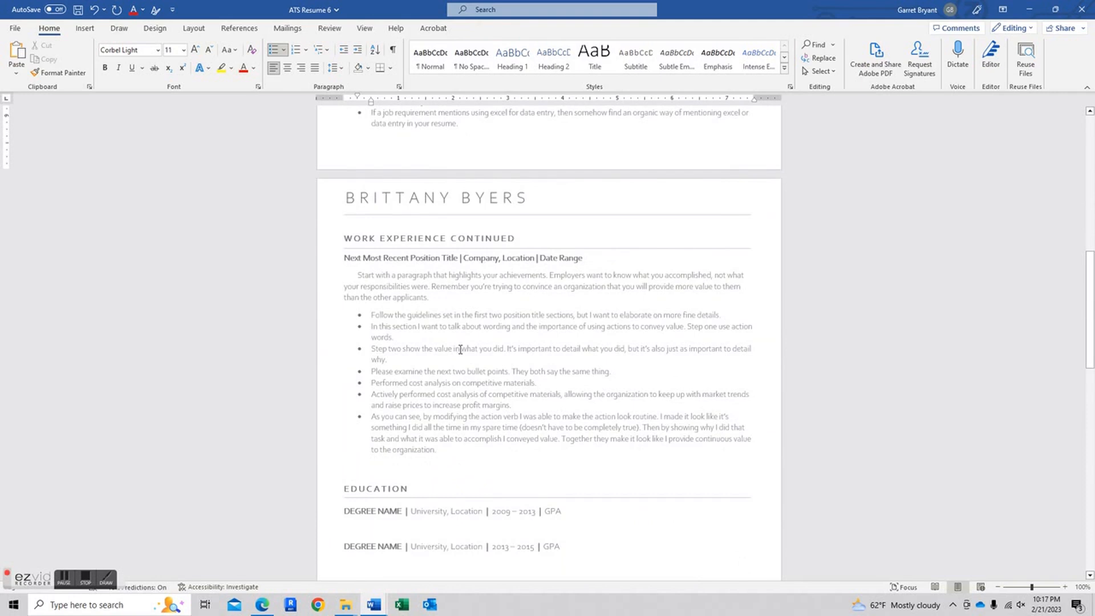
pyautogui.scroll(10, 456, 280)
pyautogui.scroll(-1, 462, 274)
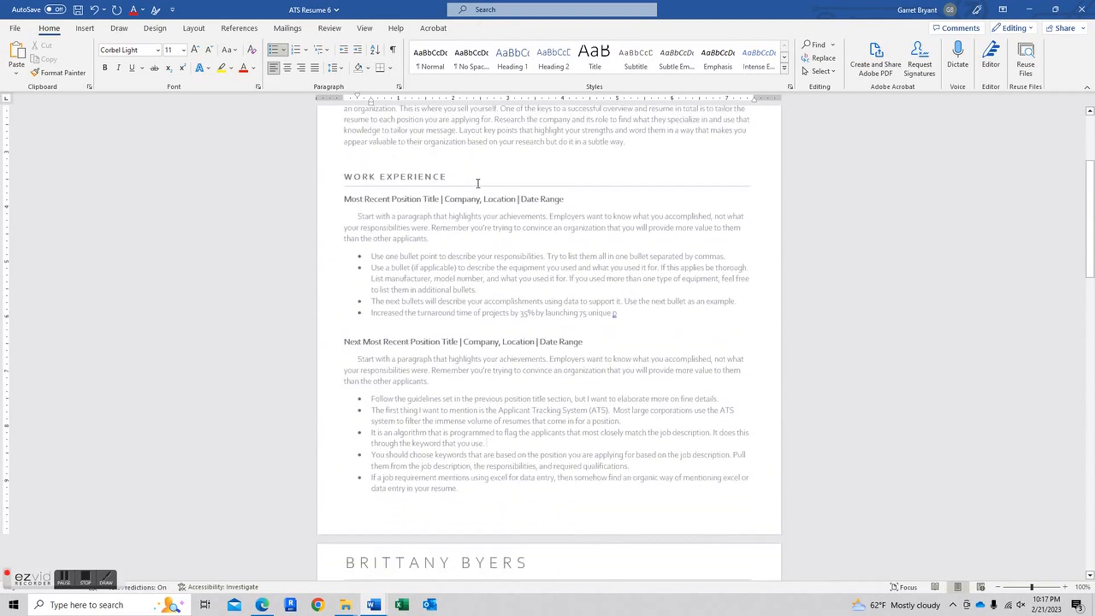
# - Select the first job's opening bullet text for Font Color, leaving the Work Experience divider unchanged
pyautogui.click(499, 186)
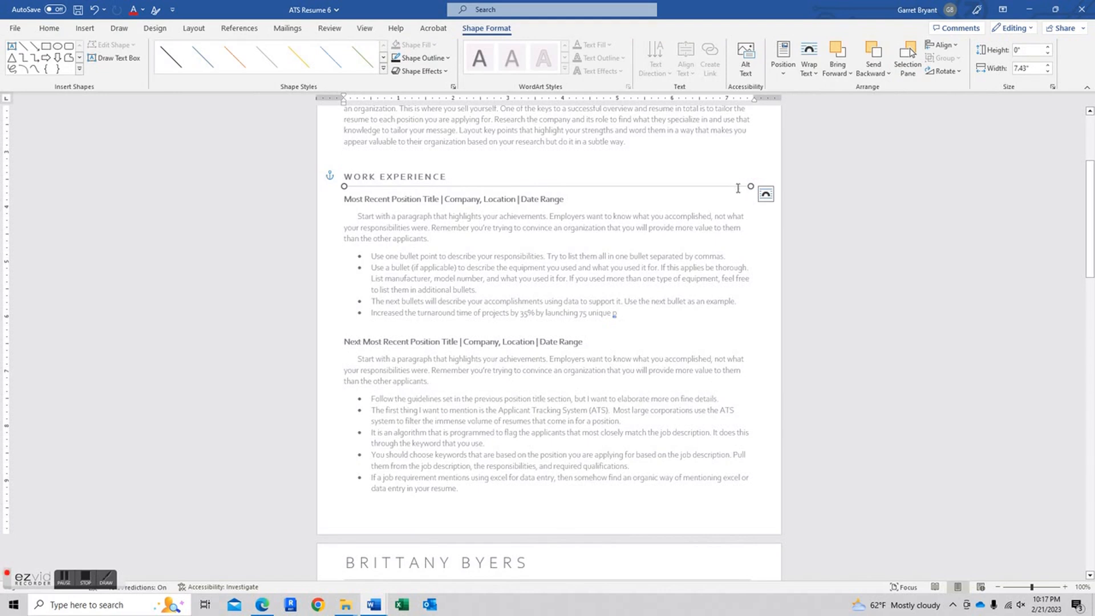
pyautogui.moveTo(738, 186)
pyautogui.mouseDown()
pyautogui.moveTo(692, 210)
pyautogui.moveTo(717, 179)
pyautogui.moveTo(716, 196)
pyautogui.moveTo(737, 186)
pyautogui.mouseUp()
pyautogui.click(424, 58)
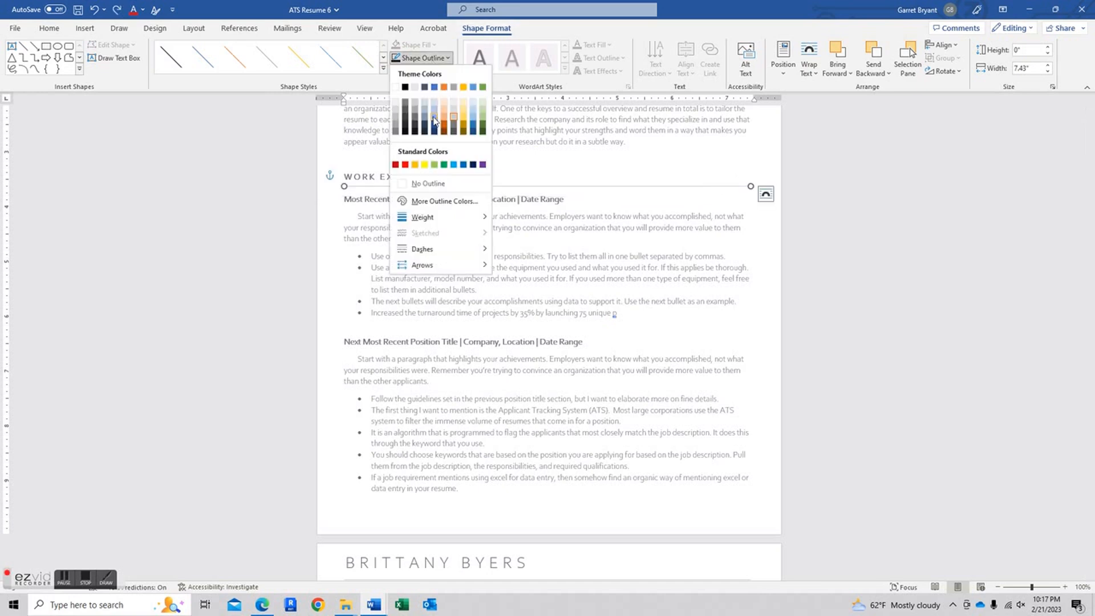
pyautogui.click(545, 258)
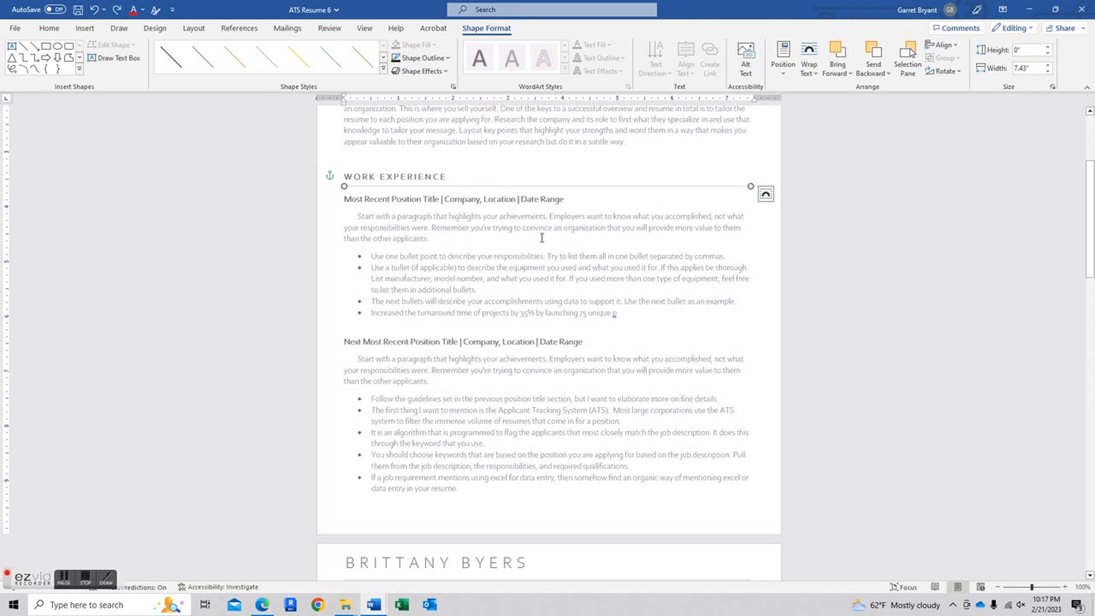
pyautogui.moveTo(560, 268); pyautogui.dragTo(400, 256)
pyautogui.click(253, 68)
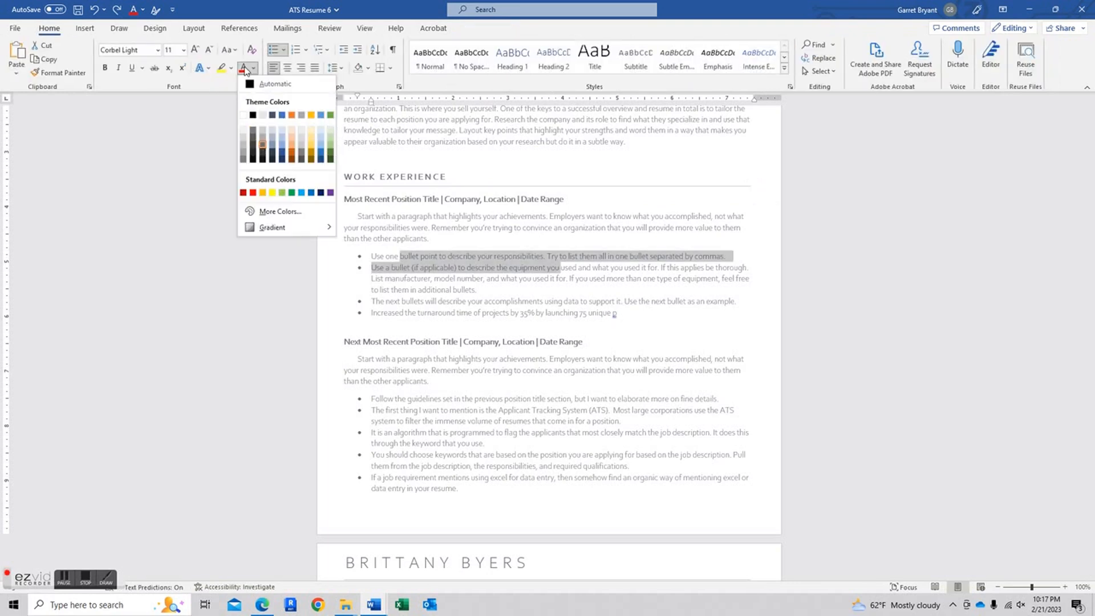
# - Close the Font Color palette without applying a colour and select 'Process Implementation' in the skills list
pyautogui.click(254, 68)
pyautogui.scroll(-20, 422, 165)
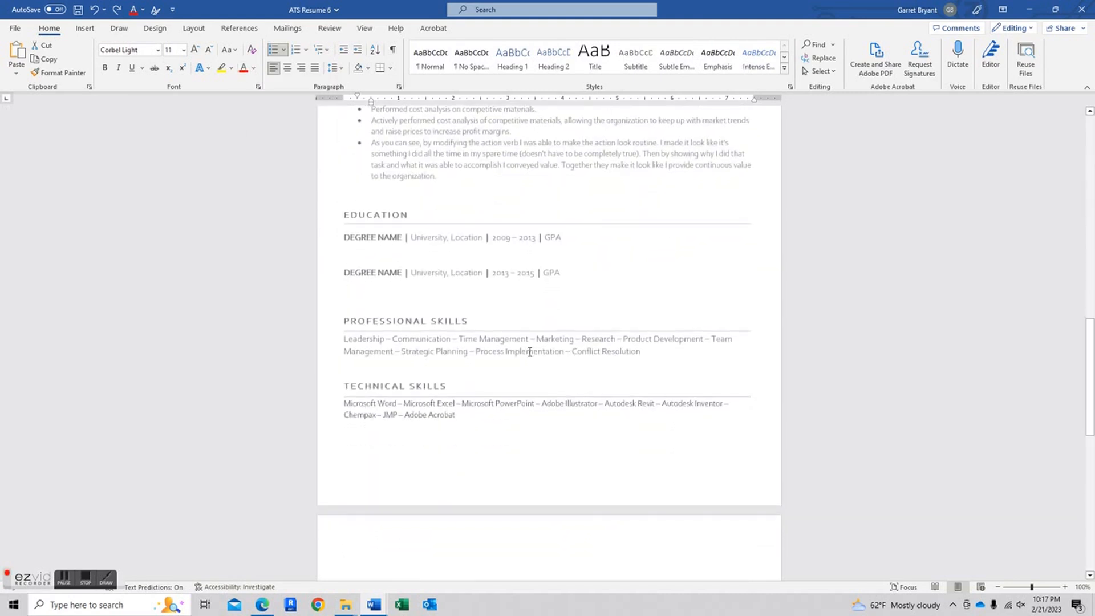
pyautogui.moveTo(579, 352); pyautogui.dragTo(478, 351)
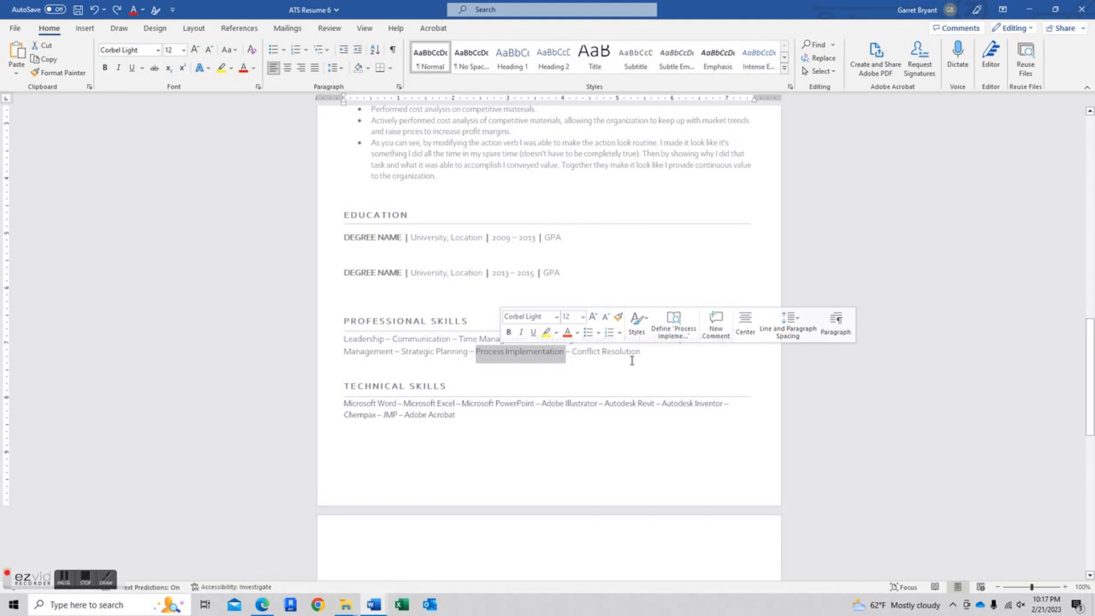
# - Add a blank line after the last bullet above Education, pushing Technical Skills onto the next page
pyautogui.scroll(-3, 553, 438)
pyautogui.scroll(7, 552, 437)
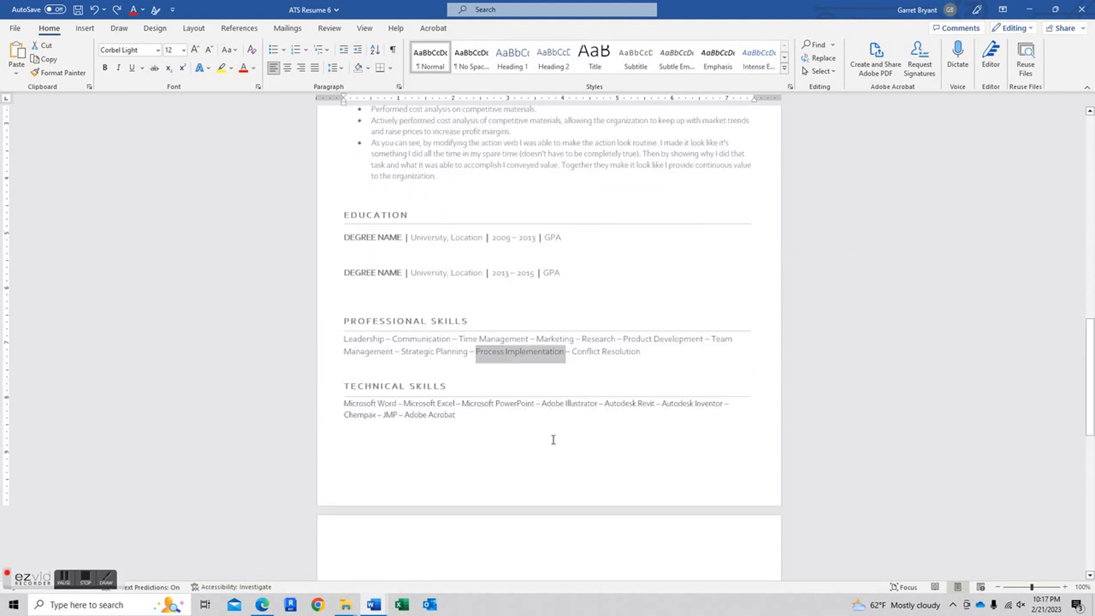
pyautogui.scroll(3, 554, 433)
pyautogui.scroll(-5, 554, 436)
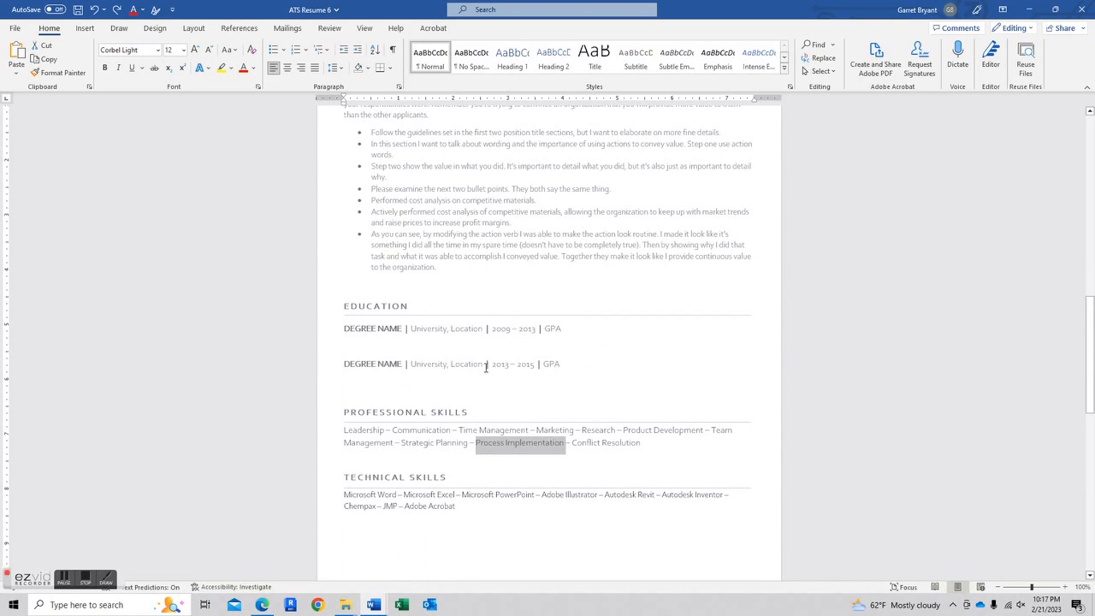
pyautogui.scroll(8, 486, 367)
pyautogui.scroll(-2, 453, 395)
pyautogui.scroll(-8, 453, 395)
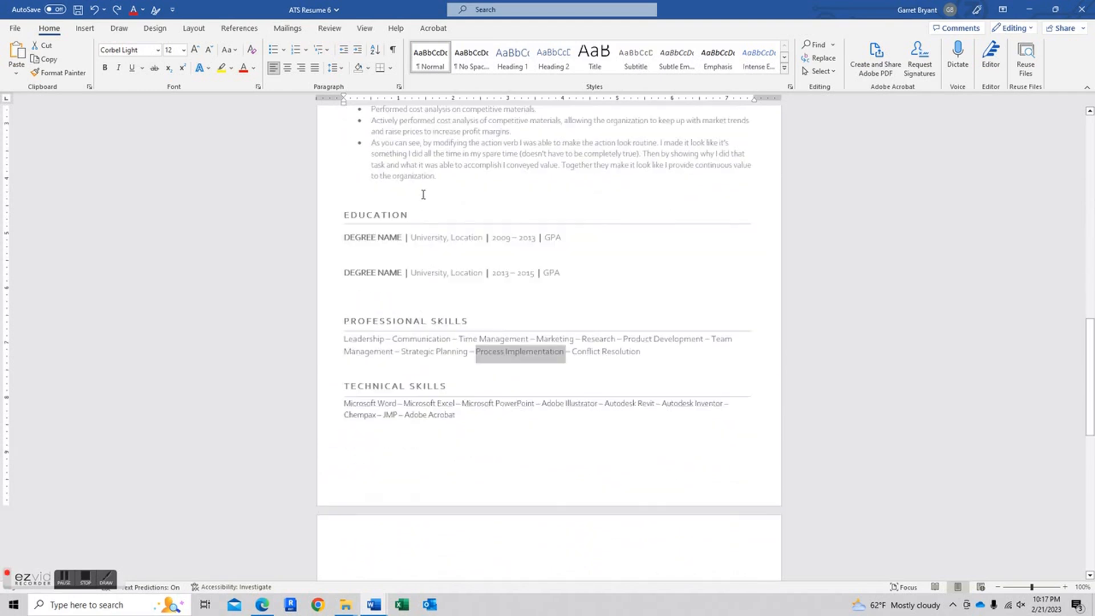
pyautogui.click(457, 178)
pyautogui.press('Return')
pyautogui.press('Return')
pyautogui.press('Return')
pyautogui.press('Return')
pyautogui.press('Return')
pyautogui.press('Return')
pyautogui.scroll(-4, 415, 337)
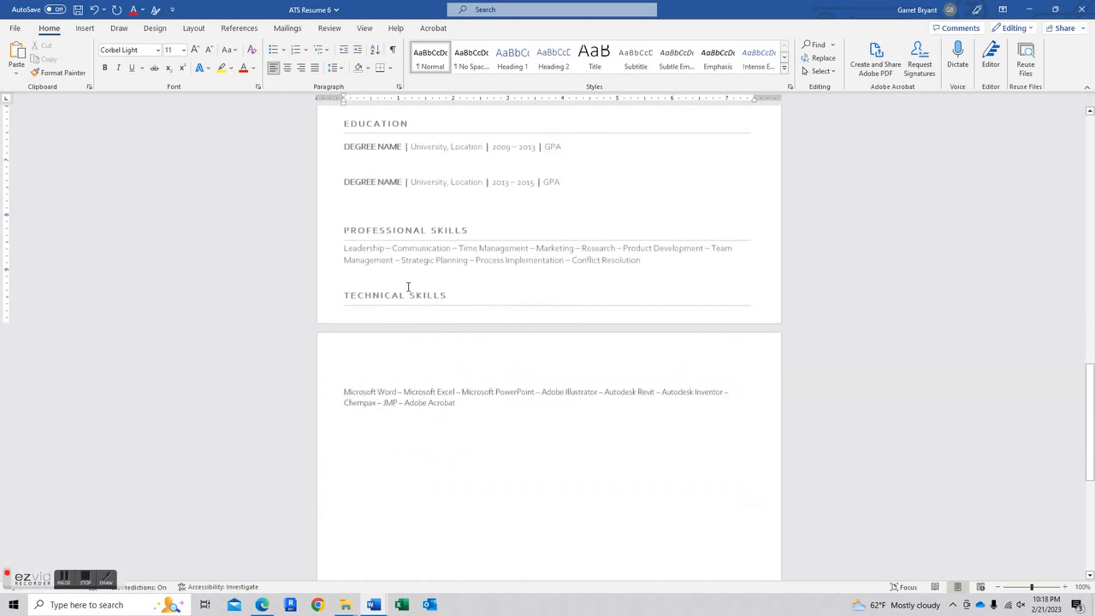
# - Remove and then restore the blank line above Professional Skills
pyautogui.click(398, 213)
pyautogui.press('BackSpace')
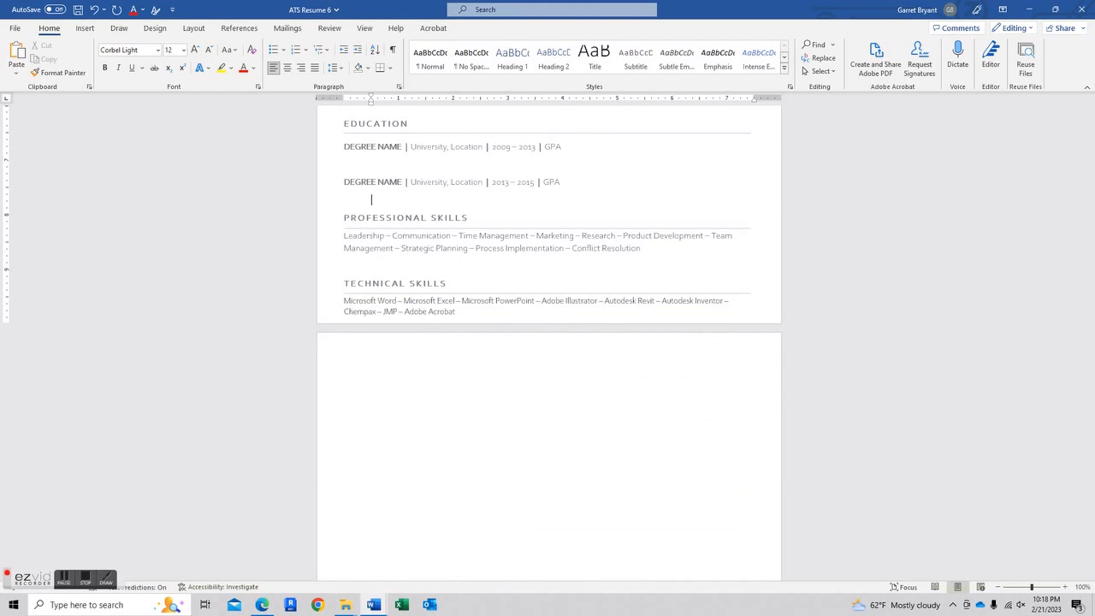
pyautogui.press('Return')
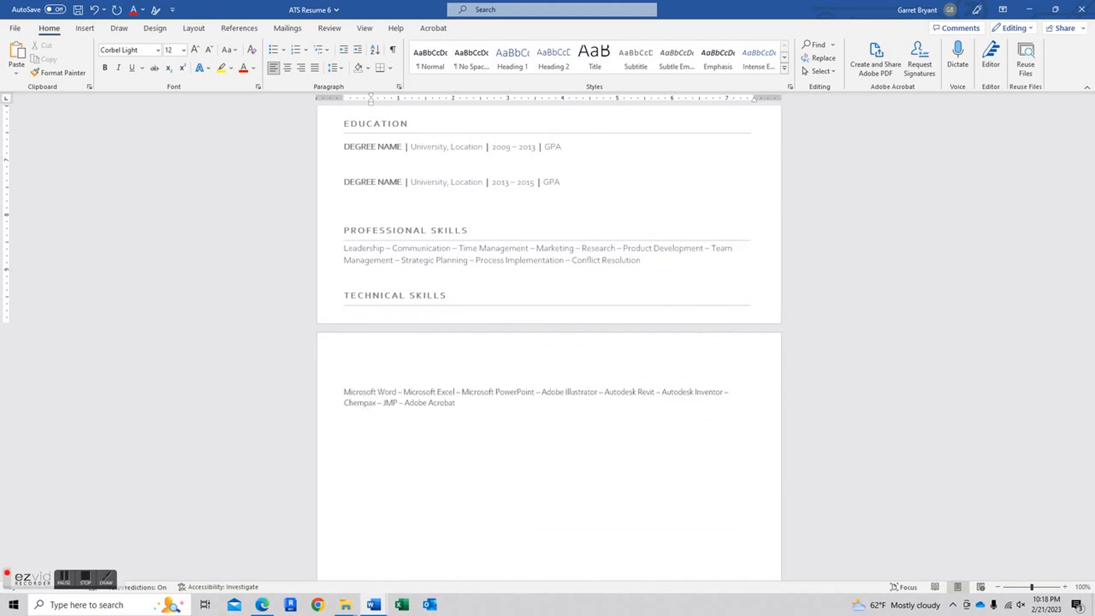
# - Add a blank line above Technical Skills so the heading moves to the next page with its list
pyautogui.click(367, 268)
pyautogui.click(376, 285)
pyautogui.press('Return')
pyautogui.press('Return')
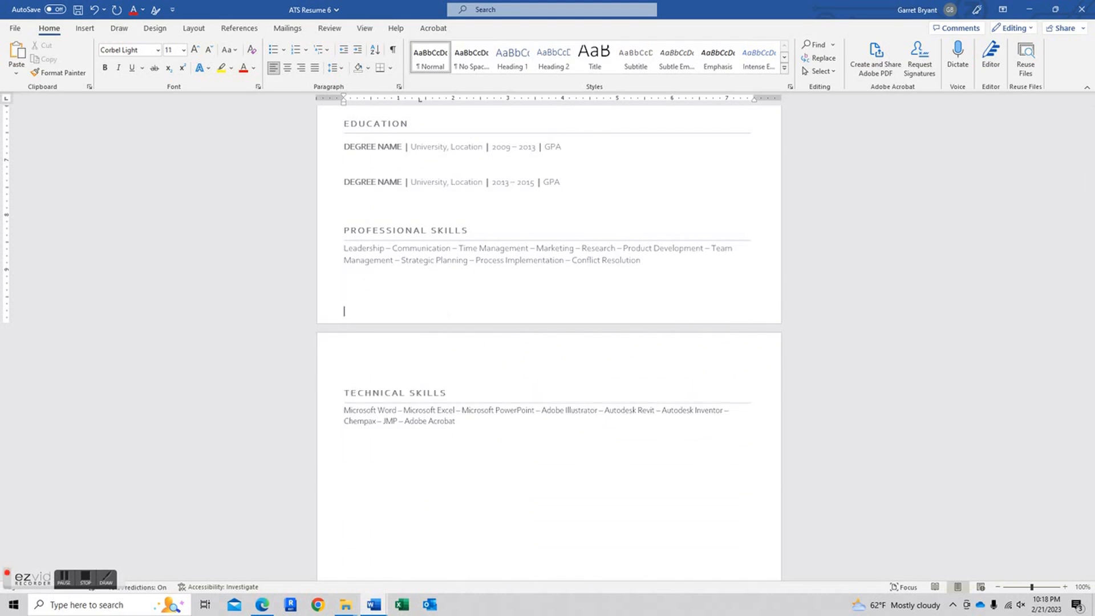
pyautogui.scroll(8, 479, 255)
pyautogui.scroll(-3, 352, 268)
pyautogui.scroll(8, 352, 269)
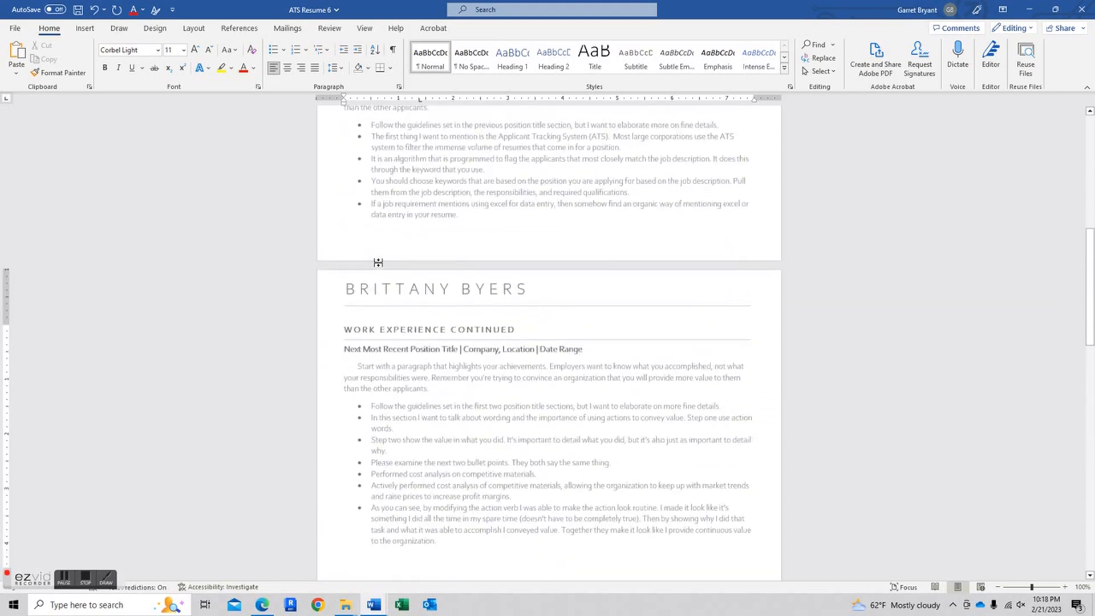